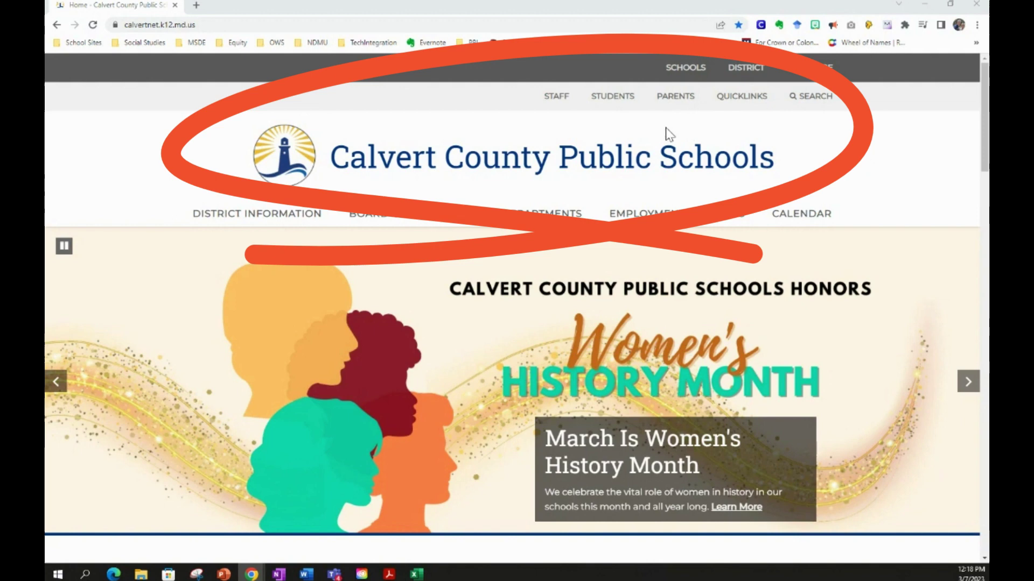
Go to the STUDENTS page and scroll to the Office 365 link under Online Tools.
left_click(608, 100)
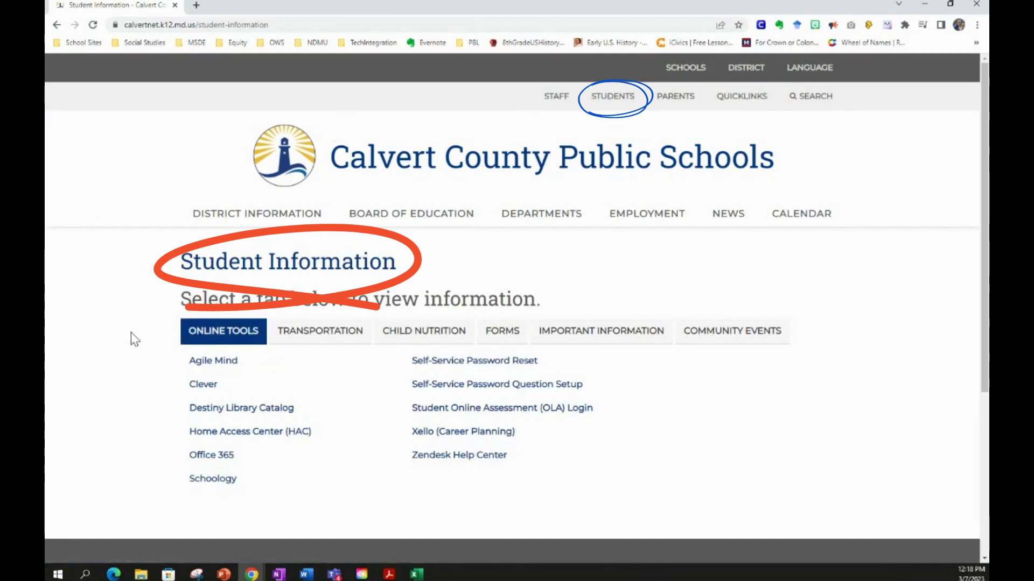
scroll(155, 397, "down", 1)
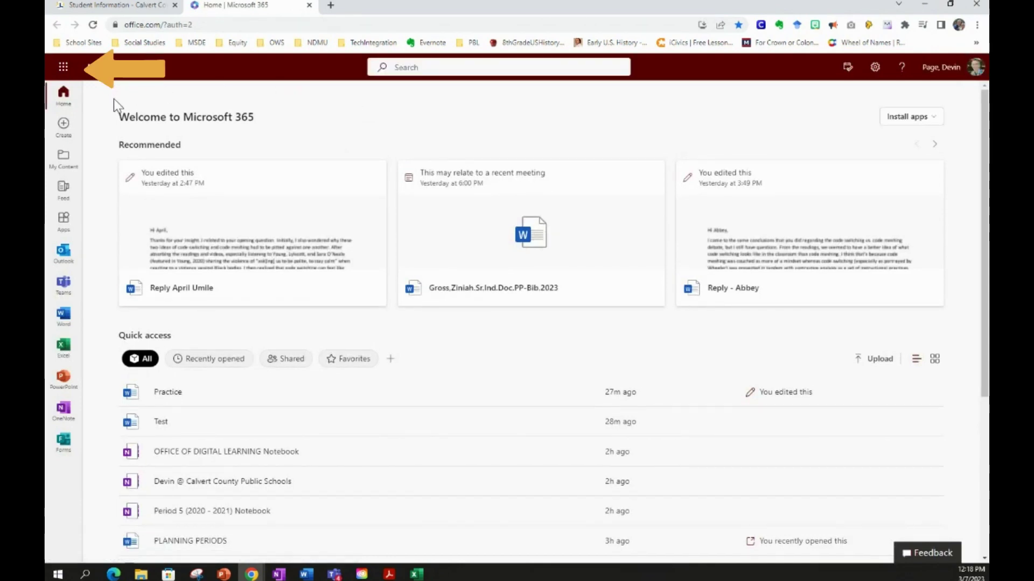
Open the Microsoft 365 app launcher to reach OneDrive.
left_click(63, 69)
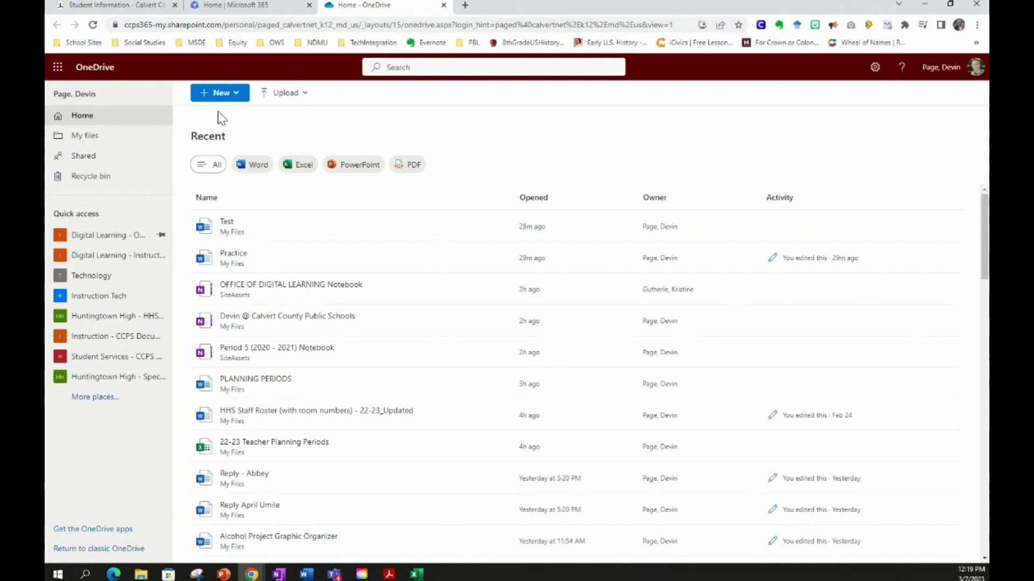
In My files, create a new folder named '2022 - 23'.
left_click(88, 141)
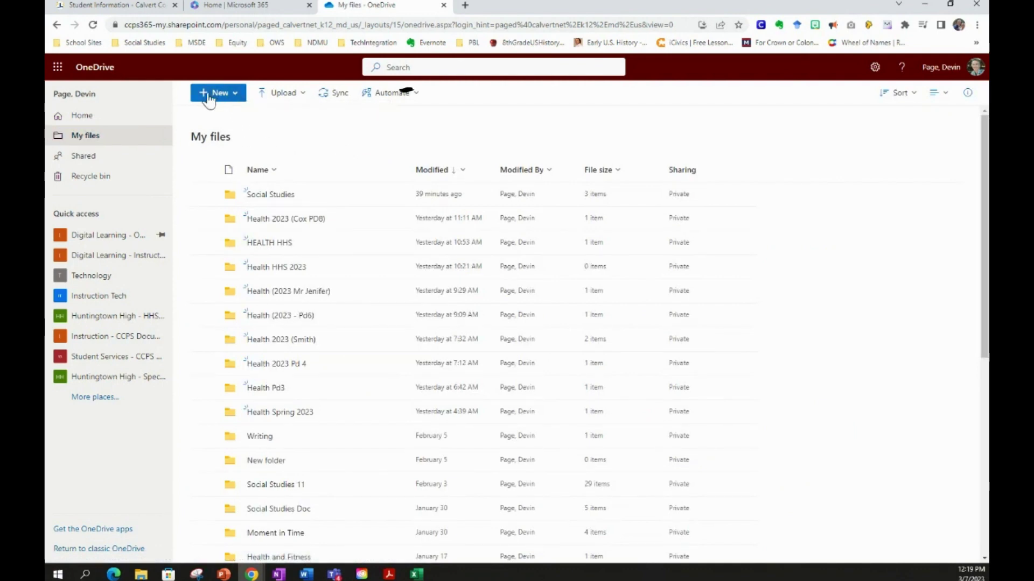
left_click(221, 97)
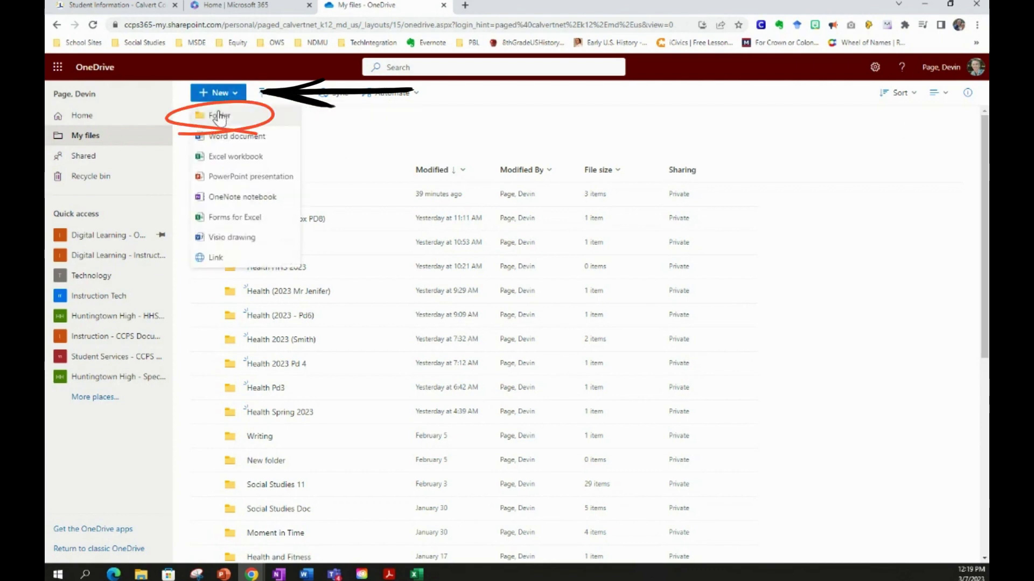
left_click(219, 115)
type("202")
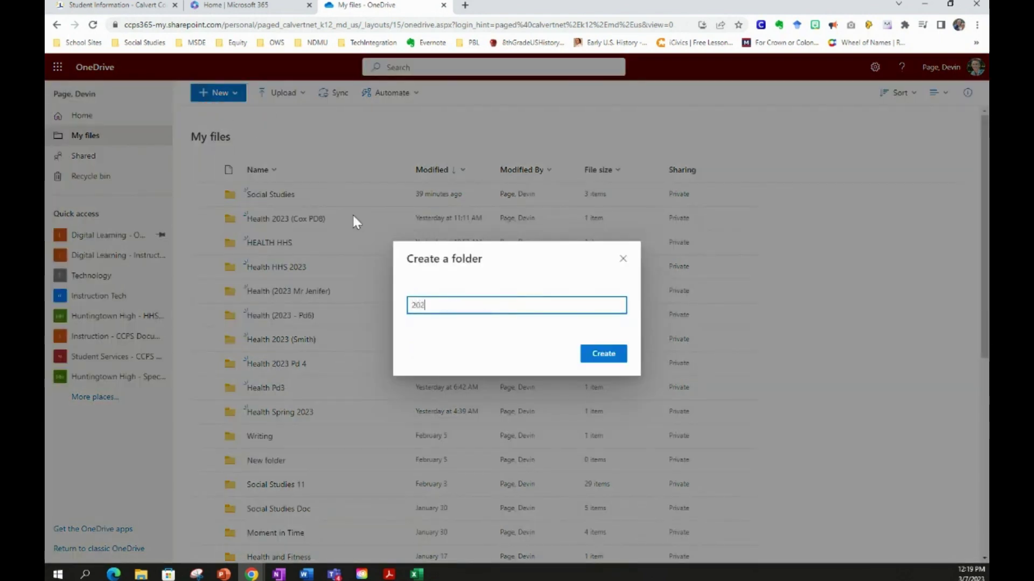
type("2 - 23")
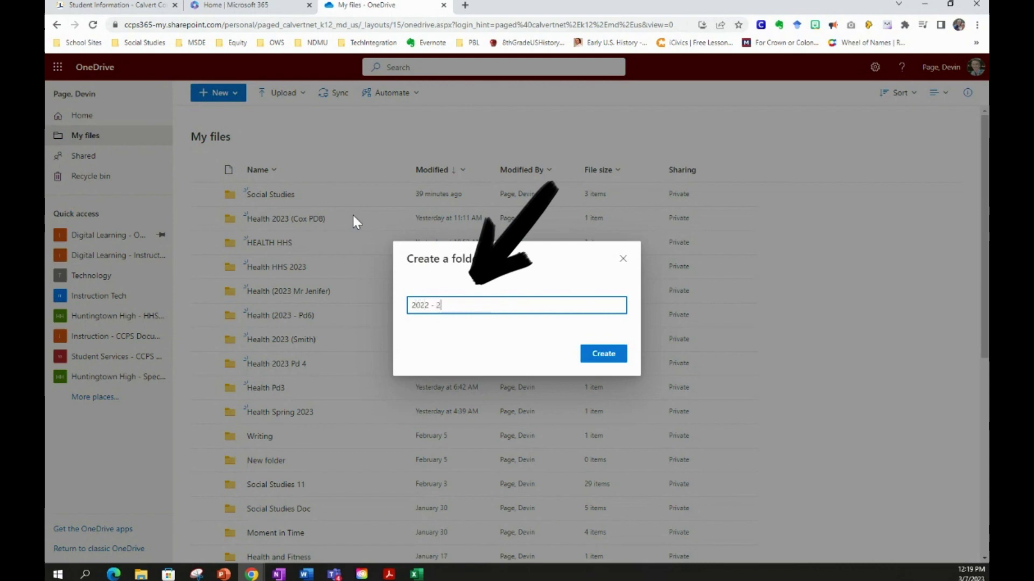
left_click(604, 356)
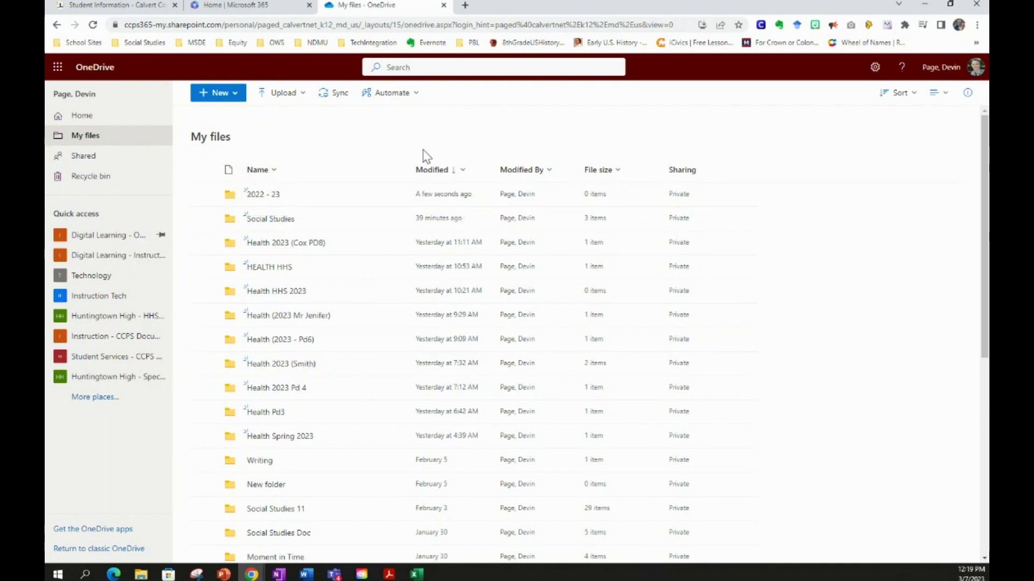
Sort My files by Modified, newer to older, and open the '2022 - 23' folder.
left_click(434, 175)
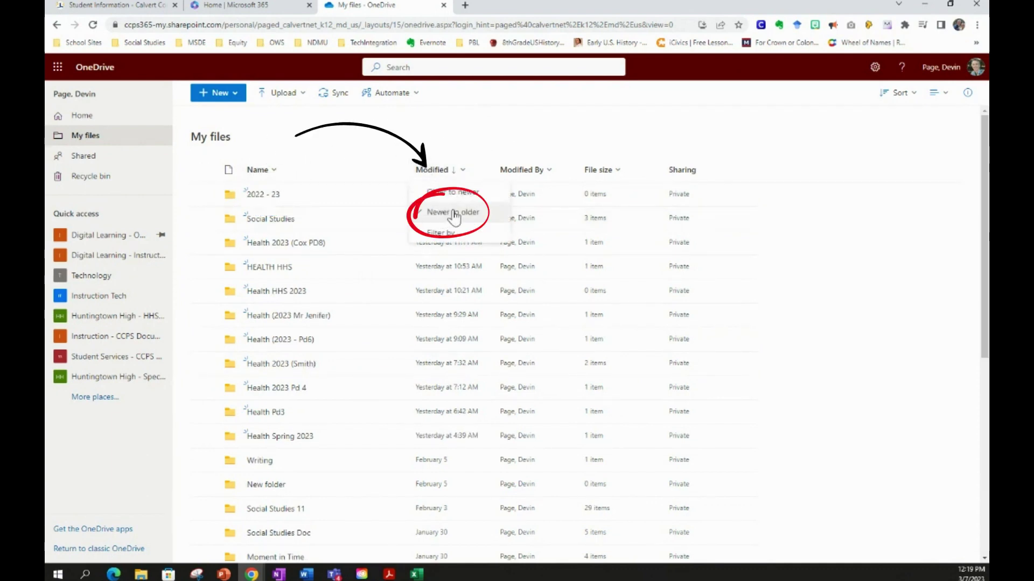
left_click(455, 215)
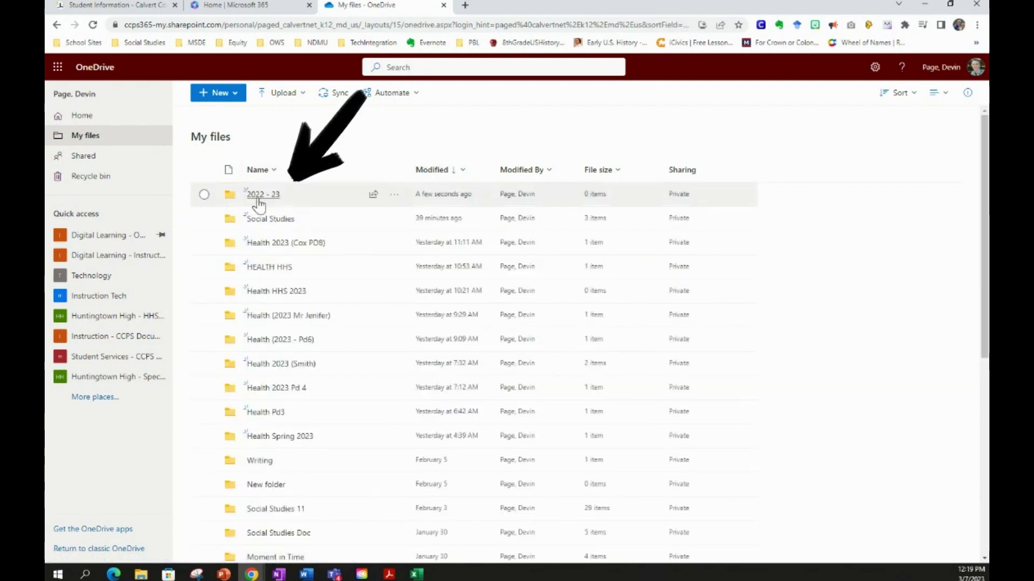
left_click(262, 201)
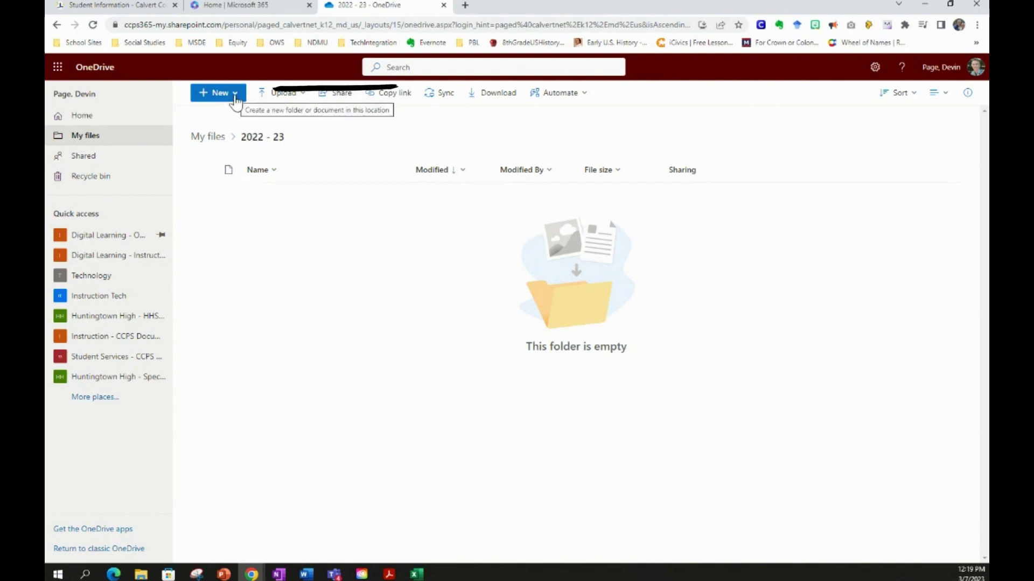
Create the Math and ELA subfolders inside '2022 - 23'.
left_click(234, 96)
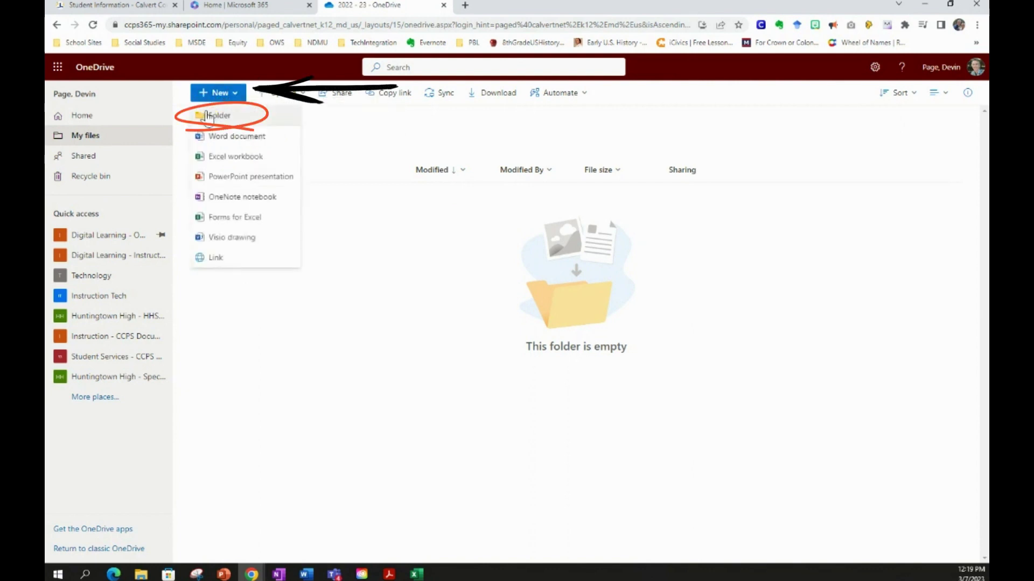
left_click(214, 114)
type("Math")
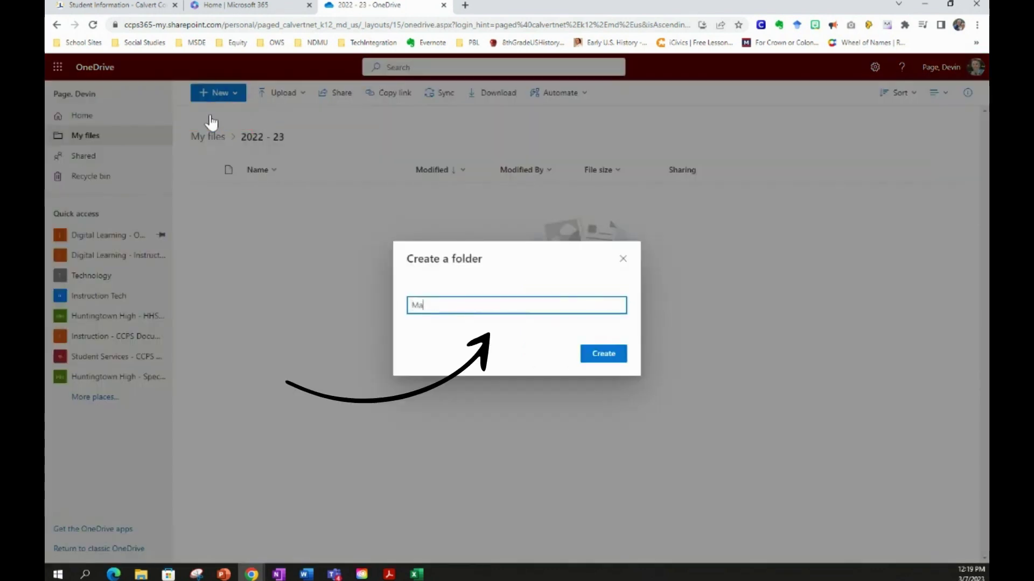
left_click(608, 360)
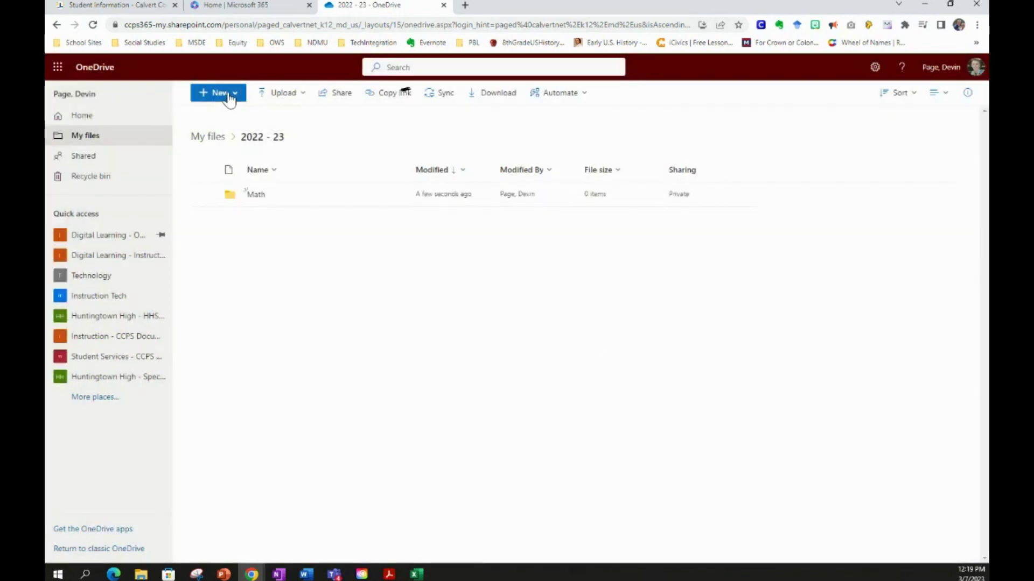
left_click(230, 100)
left_click(226, 115)
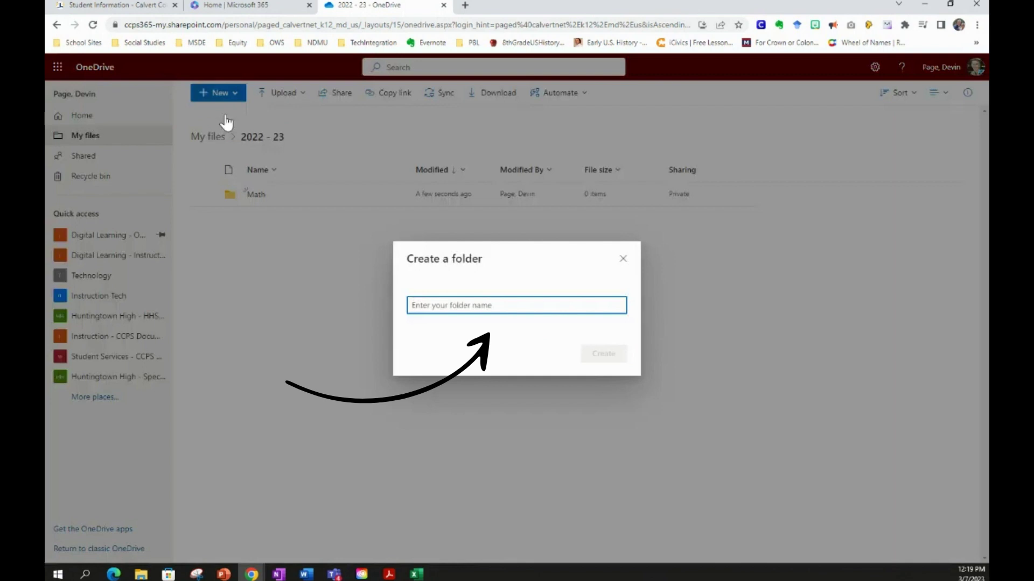
type("ELA")
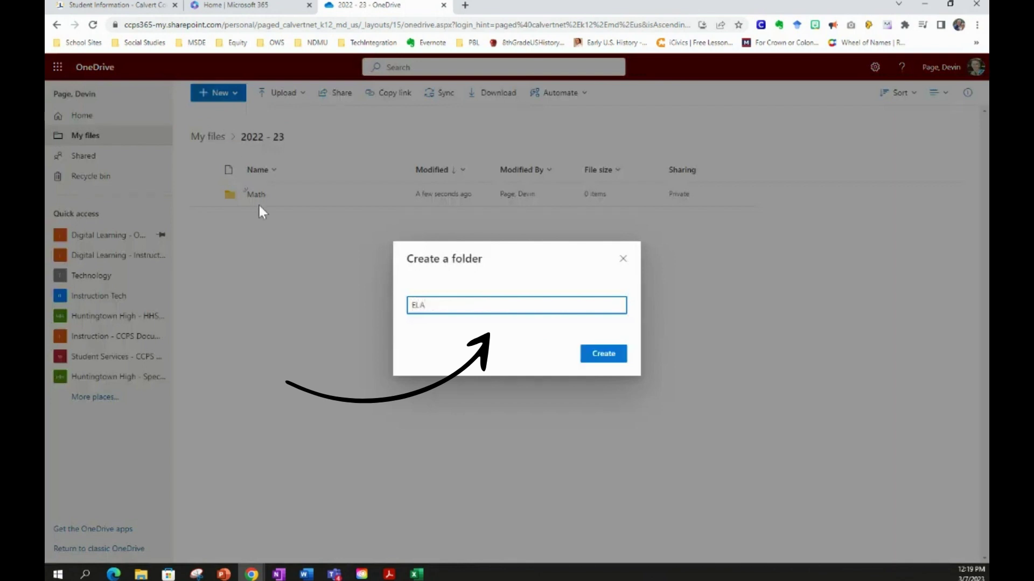
left_click(605, 356)
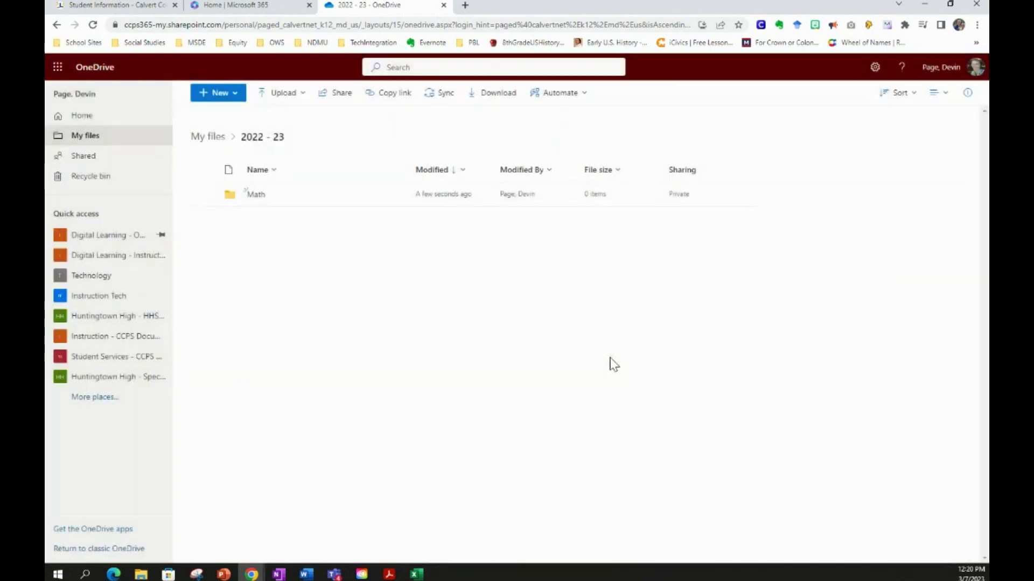
Create the Science and Social Studies subfolders inside '2022 - 23'.
left_click(224, 96)
left_click(216, 115)
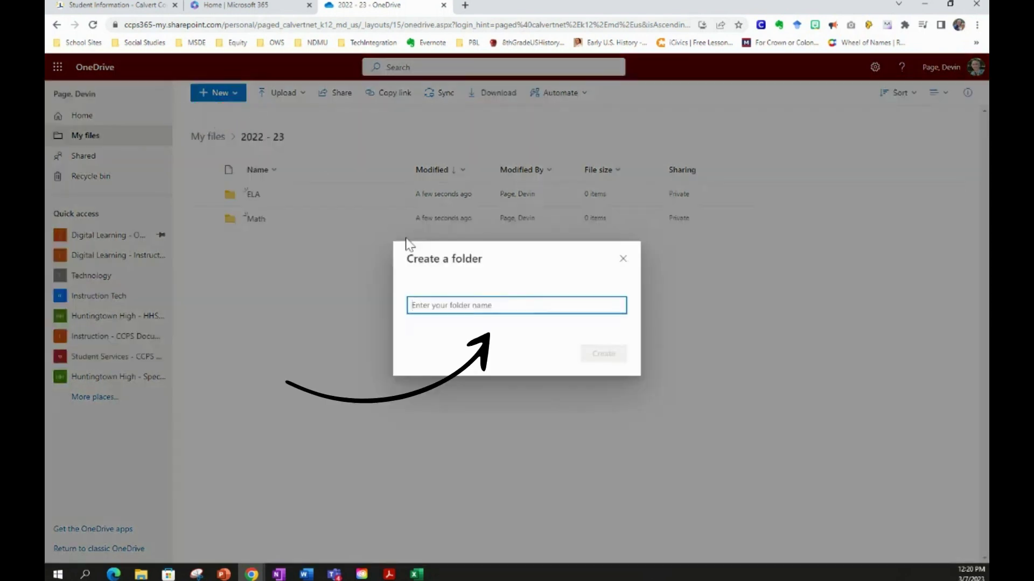
type("Scie")
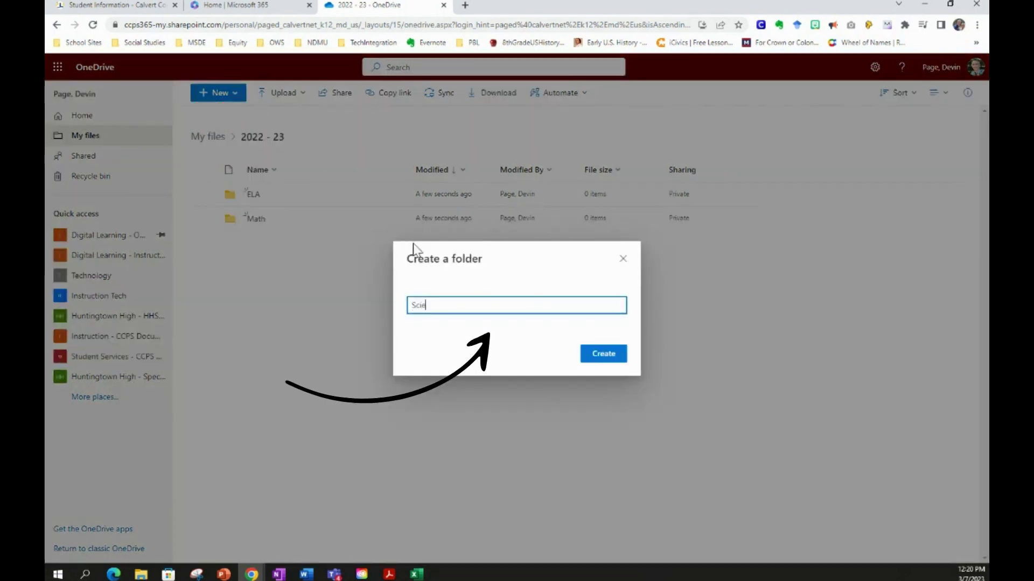
type("nce")
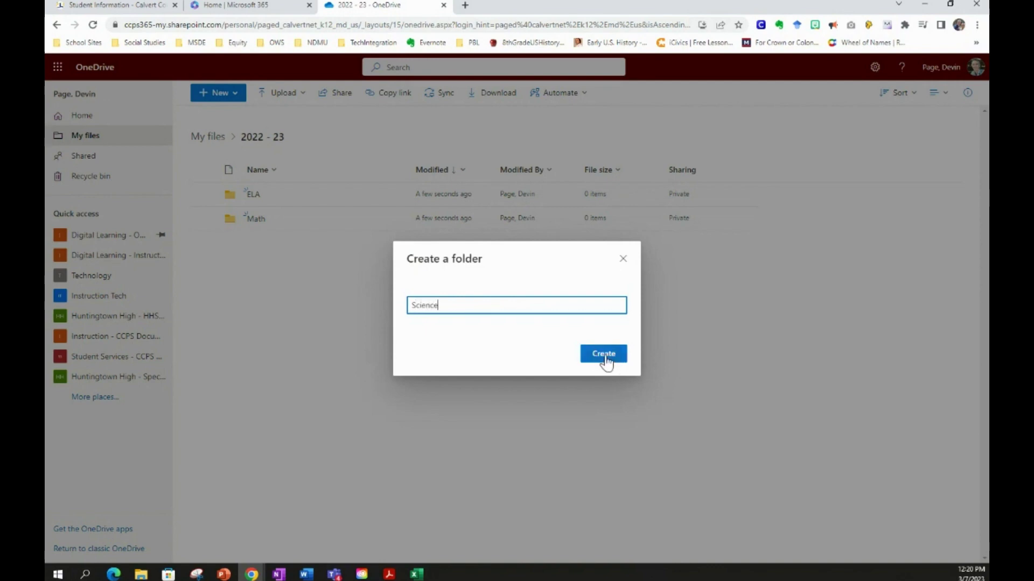
left_click(604, 355)
left_click(220, 96)
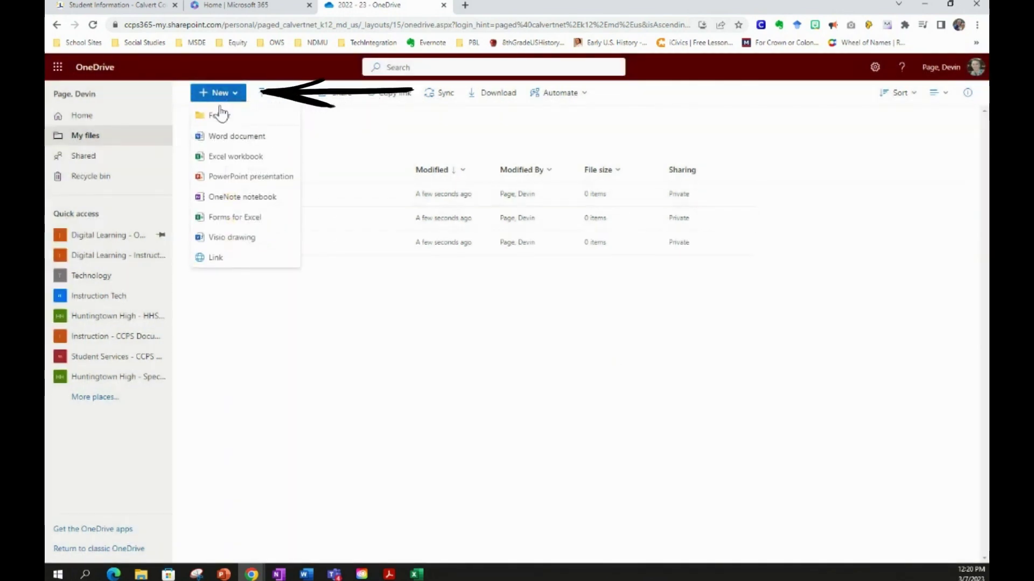
left_click(215, 115)
type("Soc")
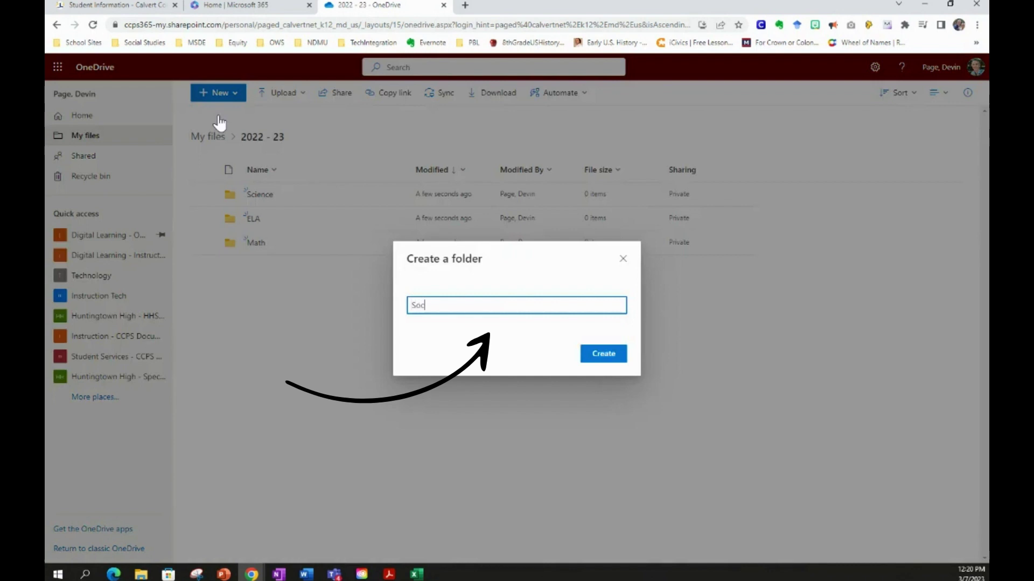
type("ial Studies")
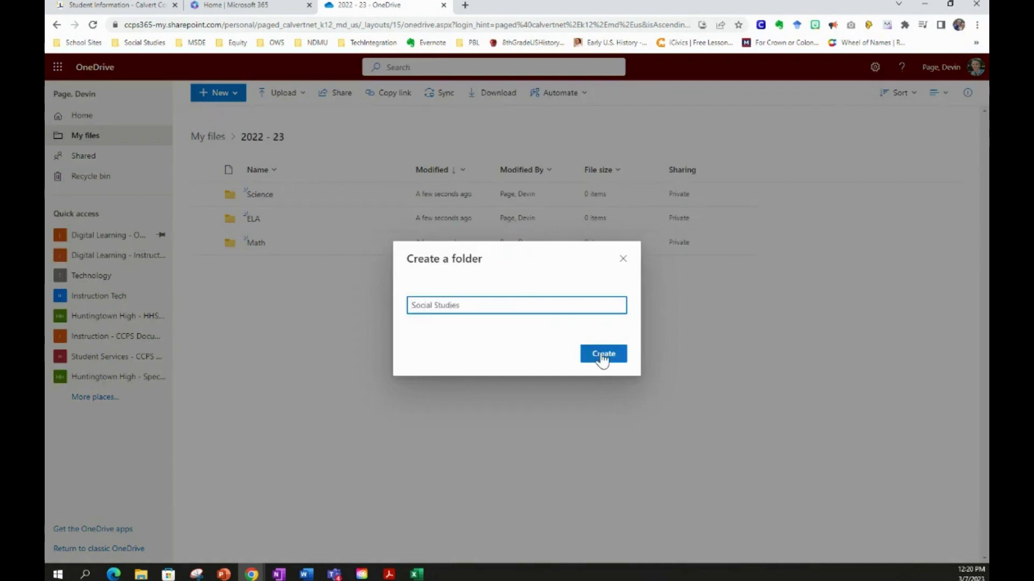
left_click(602, 354)
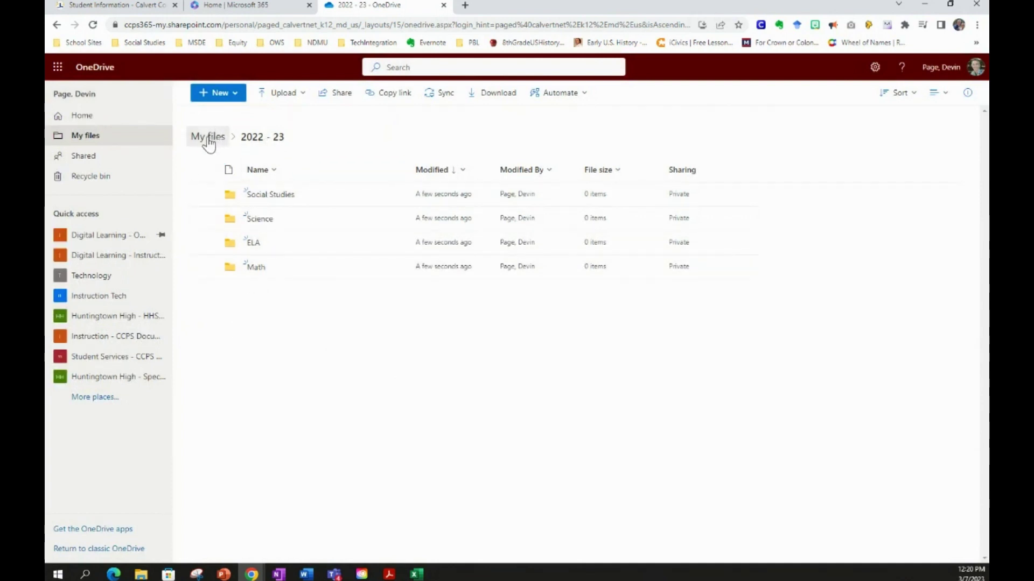
Reopen '2022 - 23' from My files to confirm its four subfolders, then go back to My files.
left_click(209, 139)
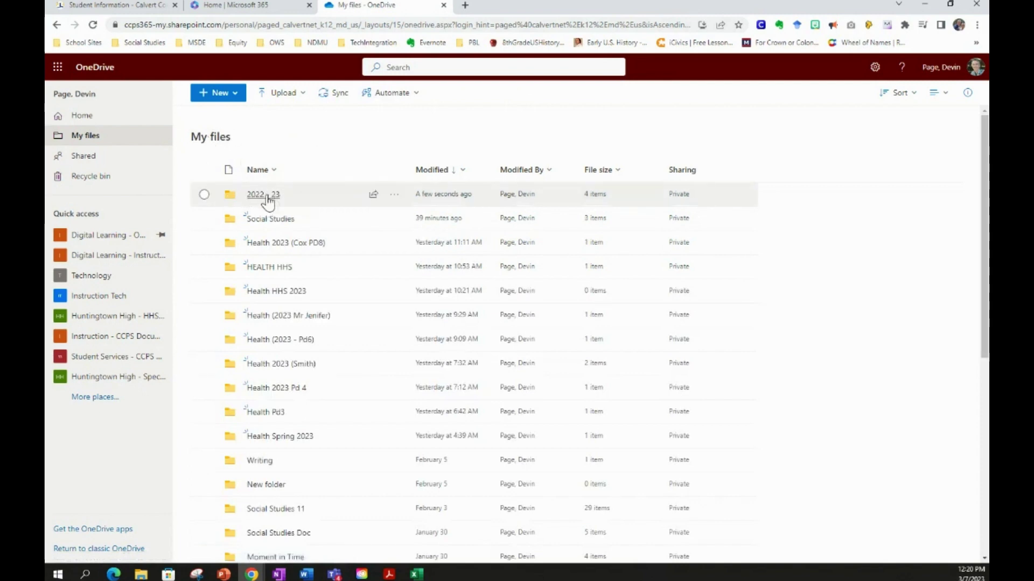
left_click(266, 198)
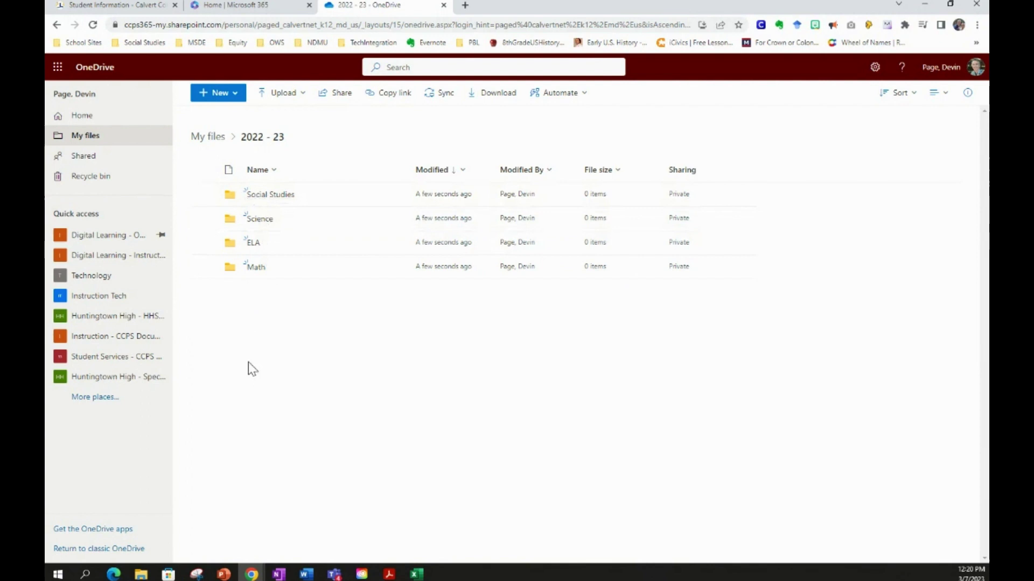
left_click(210, 139)
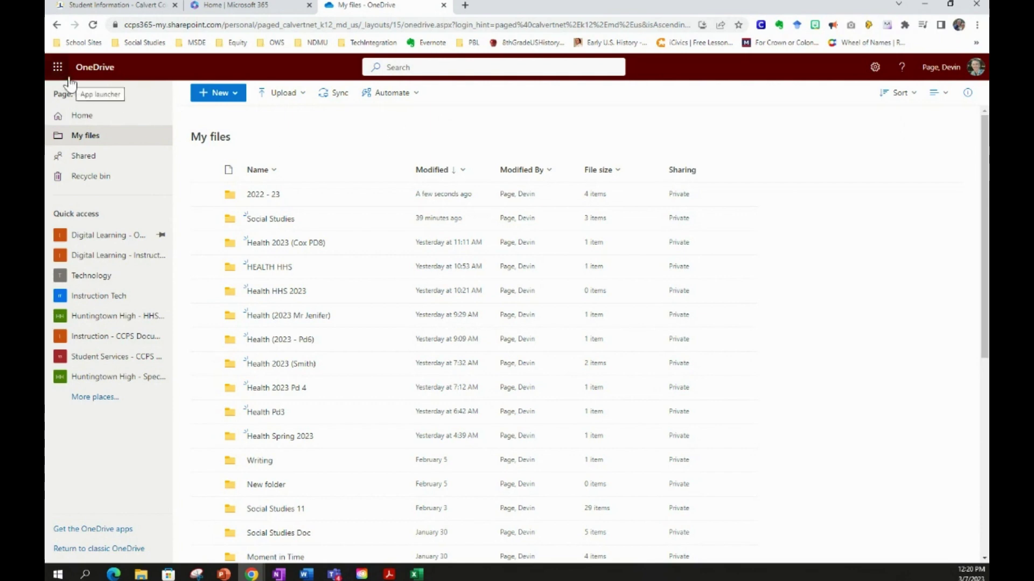
Create a new blank Word document (Document1) from the app launcher.
left_click(58, 67)
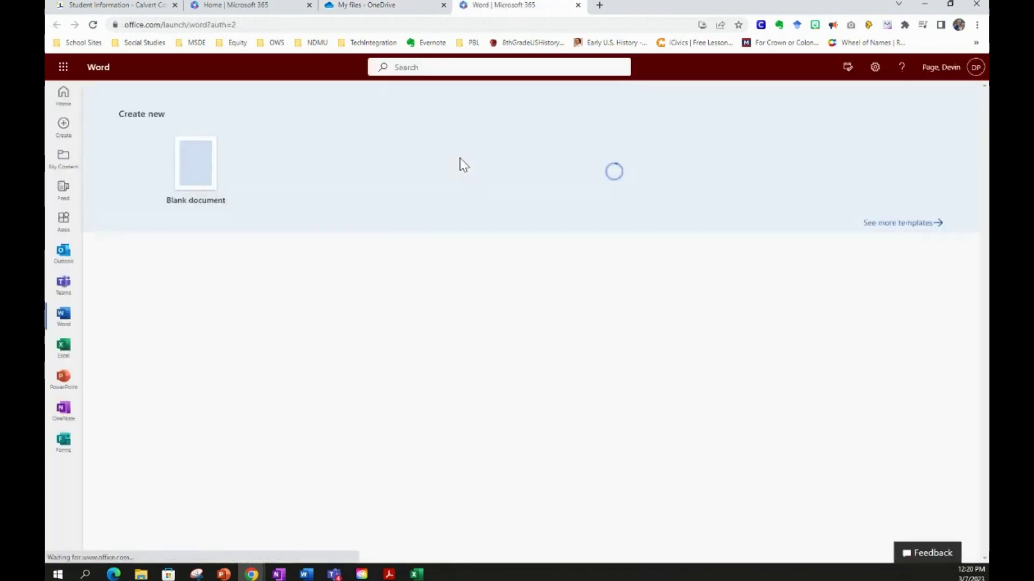
left_click(160, 182)
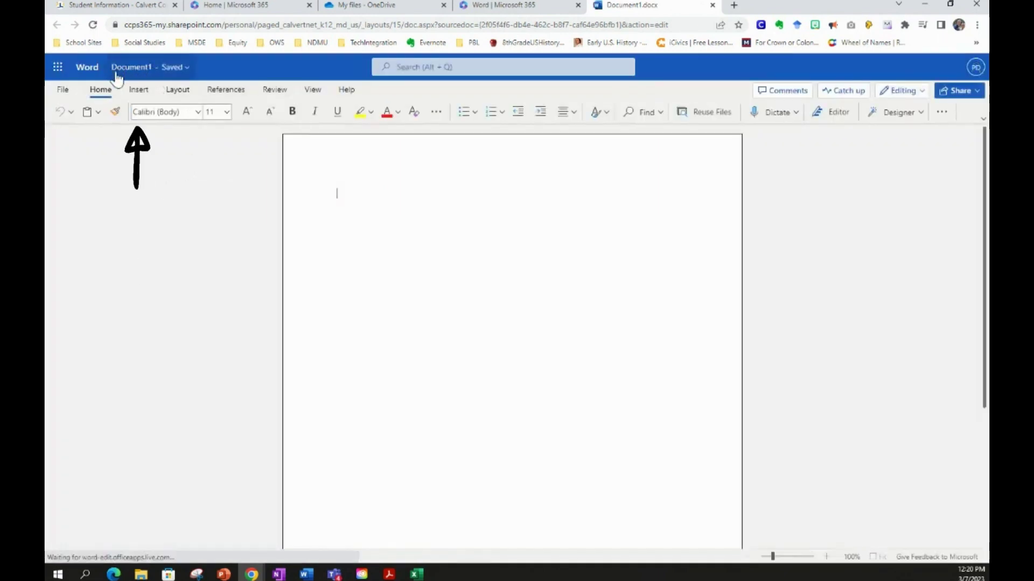
Rename Document1 to 'Social Studies Notes - ' followed by the owner's surname, fixing typos.
left_click(150, 71)
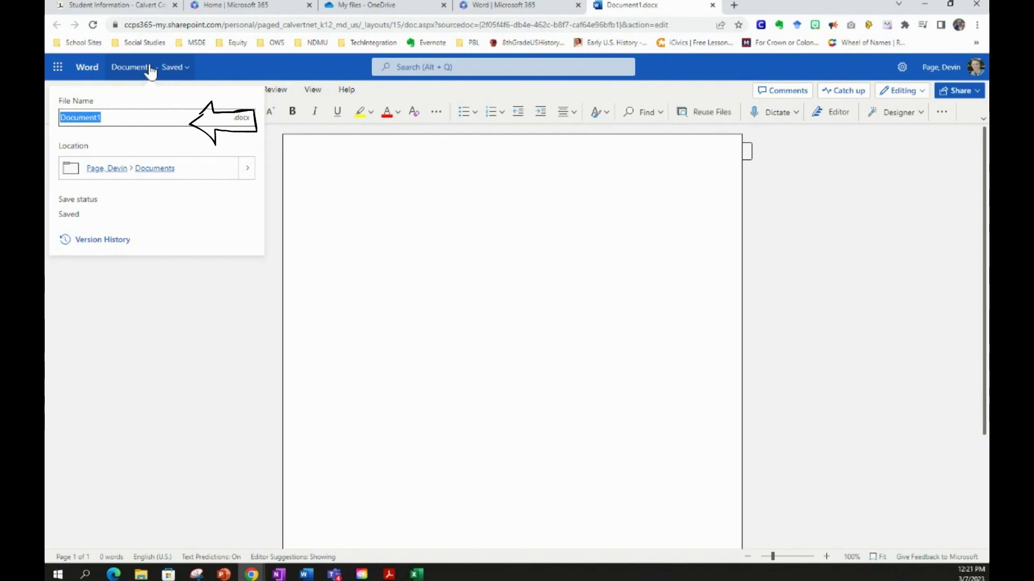
type("Socia")
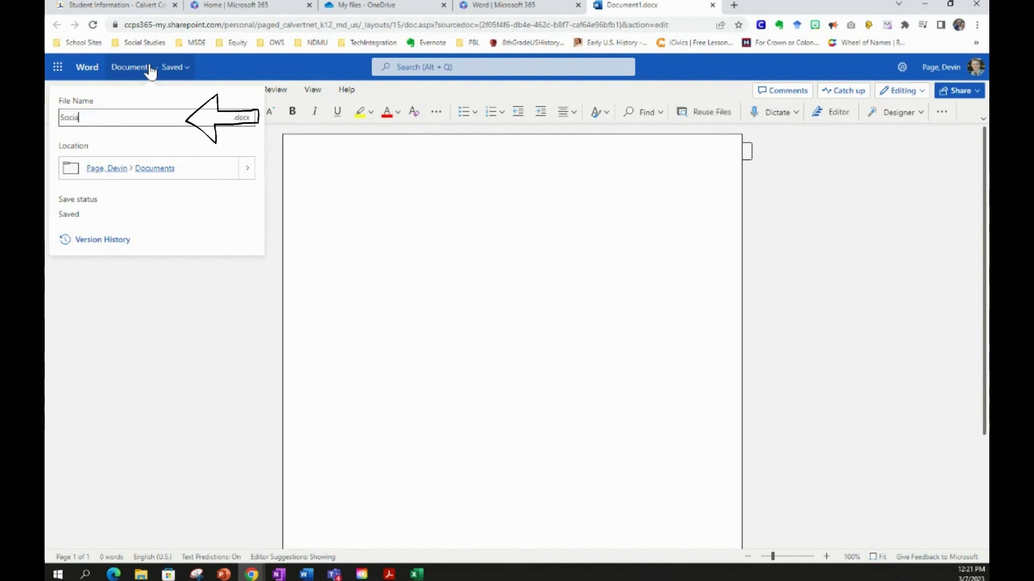
type("l Studie")
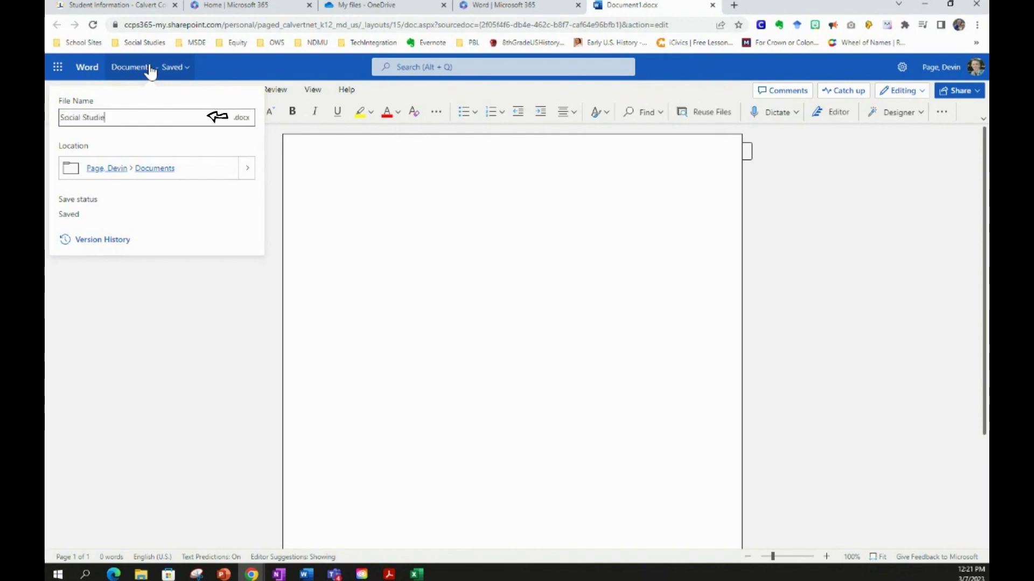
type("s Notes")
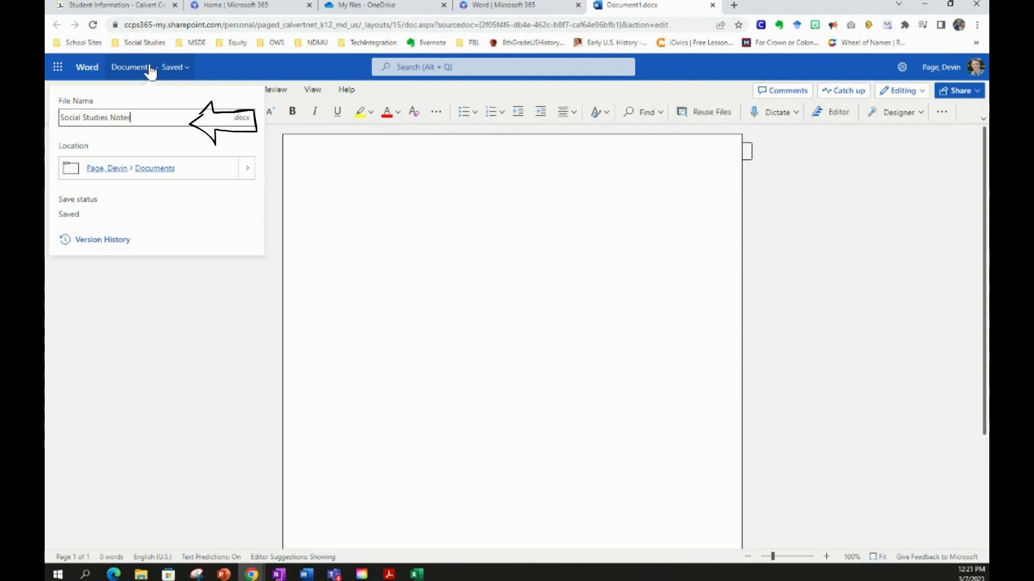
type(" 9")
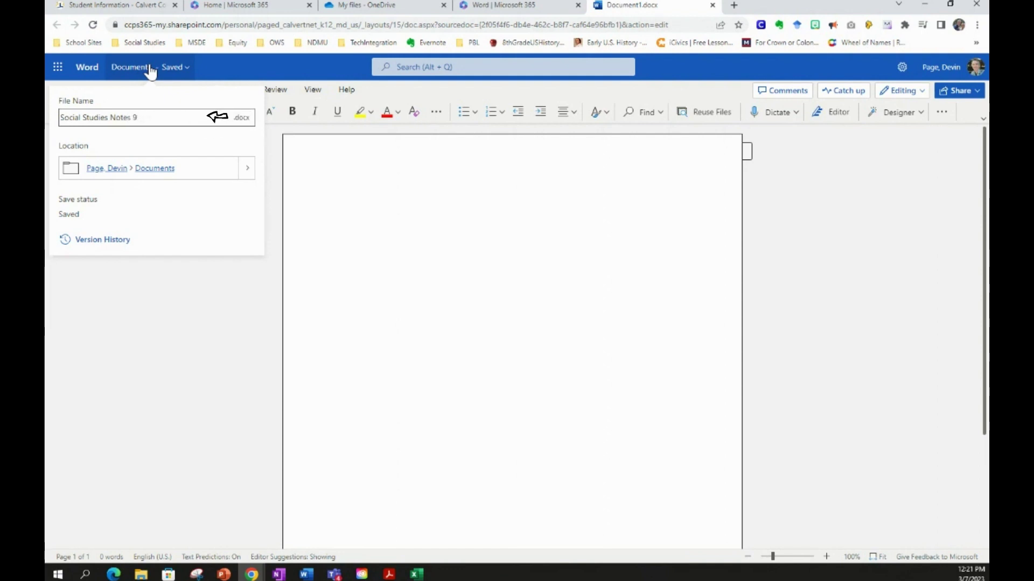
key("BackSpace")
type("- PAg")
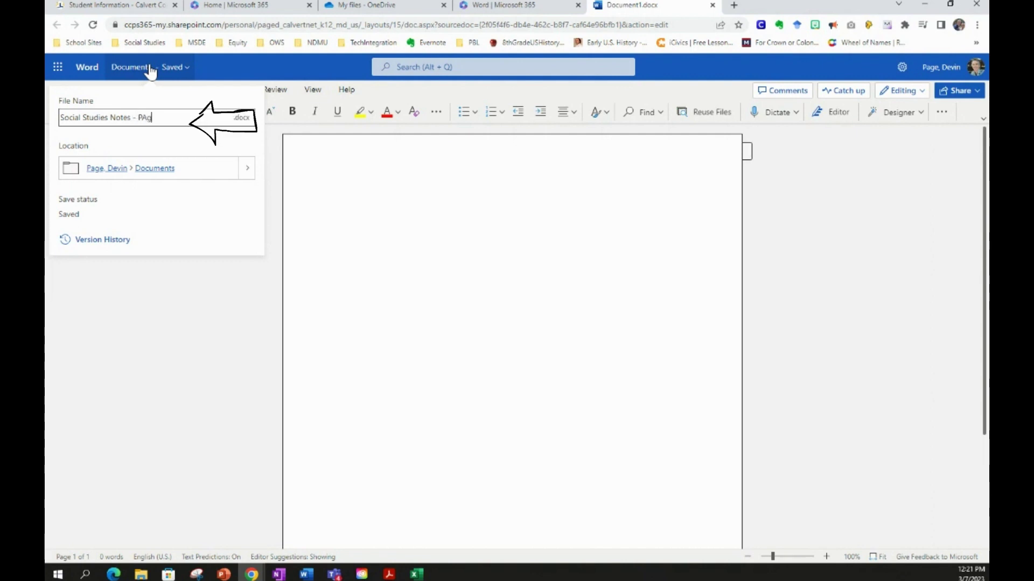
key("BackSpace")
key("BackSpace")
type("age")
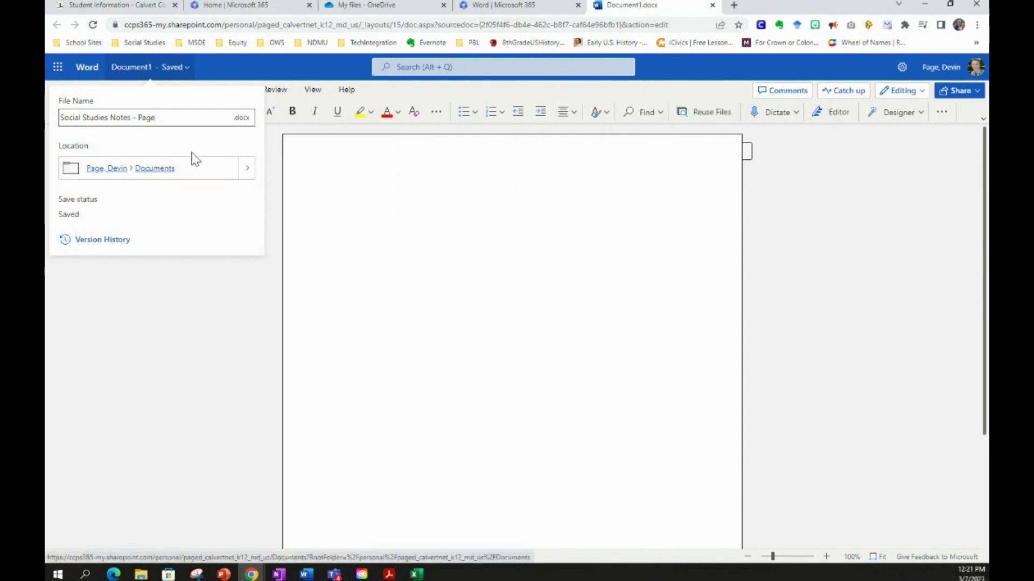
Move the document into 2022 - 23 > Social Studies and check its new location.
left_click(247, 173)
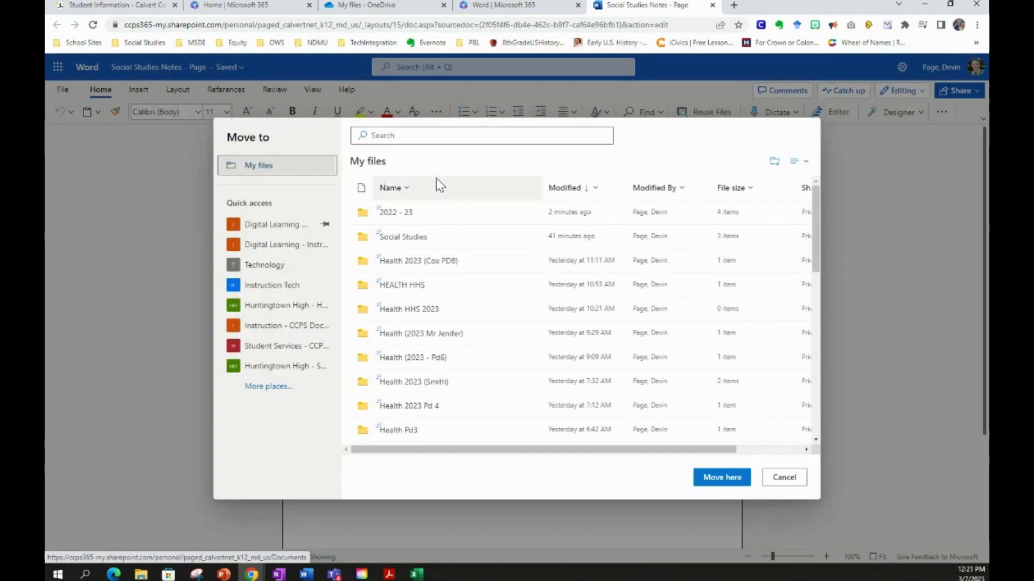
left_click(396, 213)
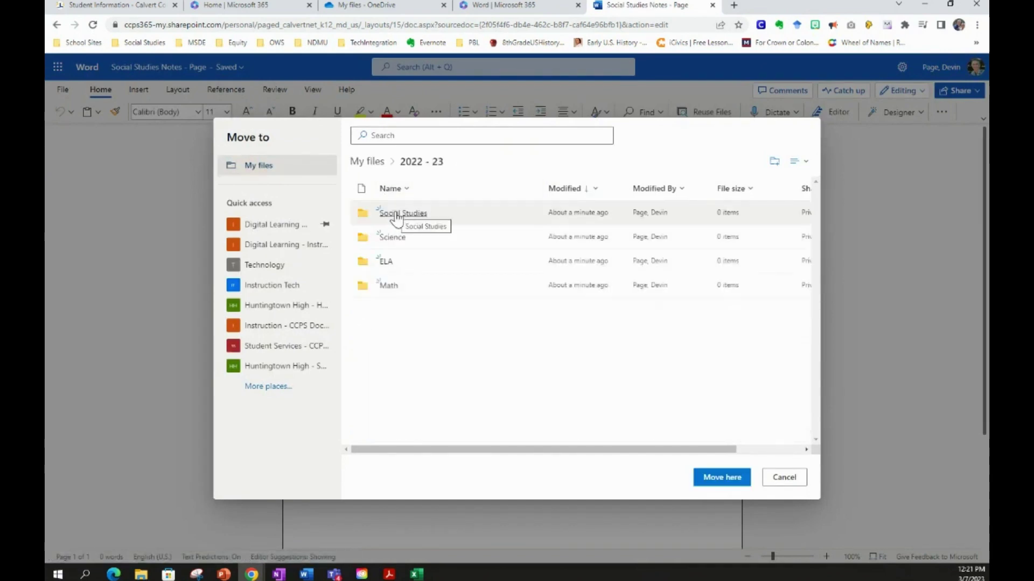
left_click(397, 214)
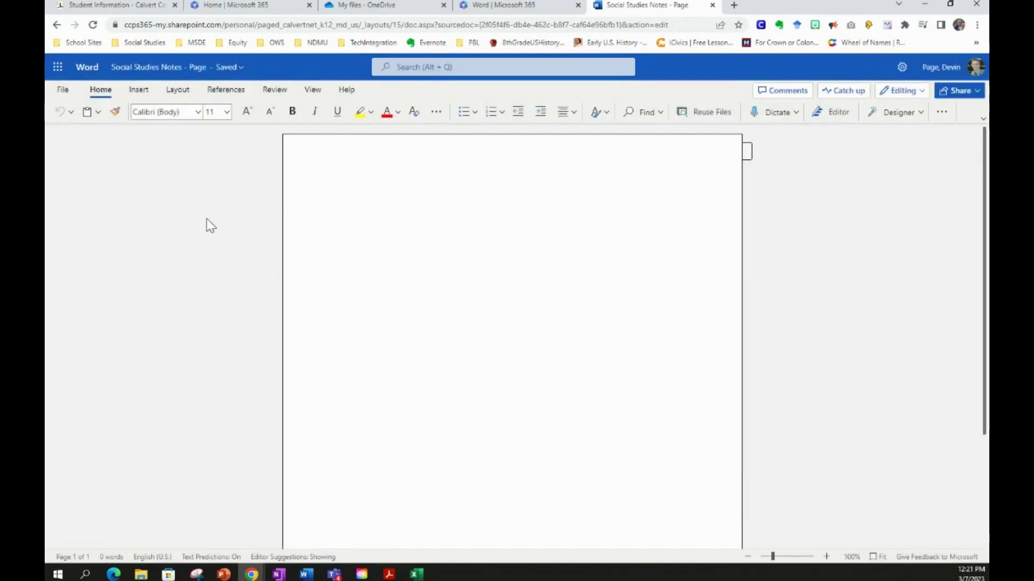
left_click(157, 69)
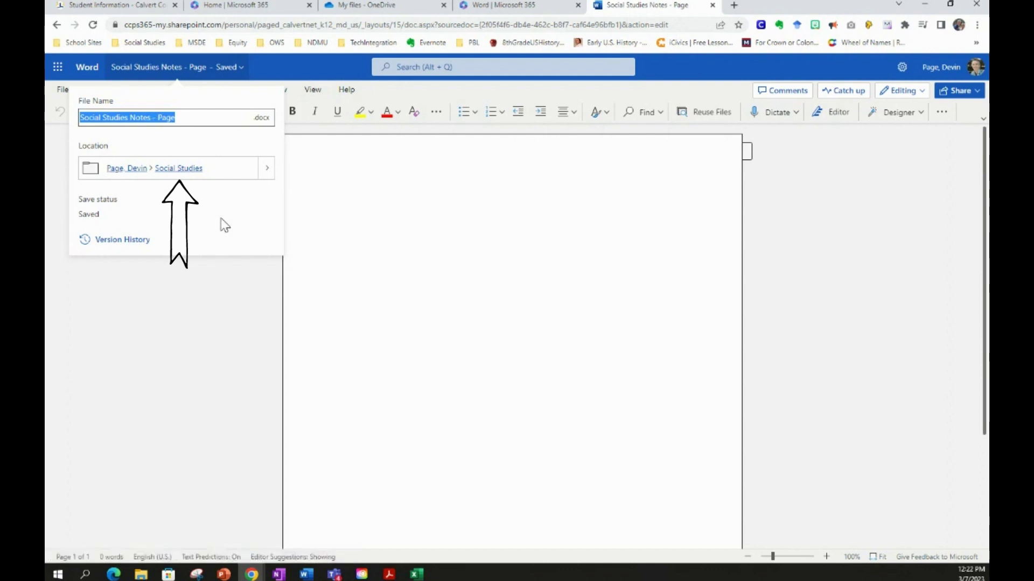
In OneDrive, open 2022 - 23 > Social Studies to find the 10.2 KB notes document.
left_click(378, 326)
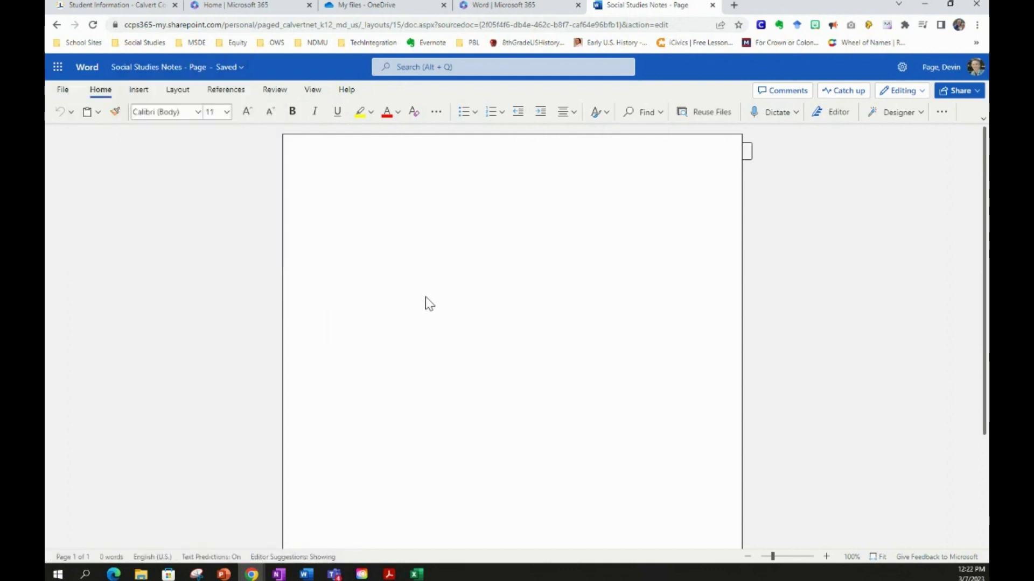
left_click(364, 6)
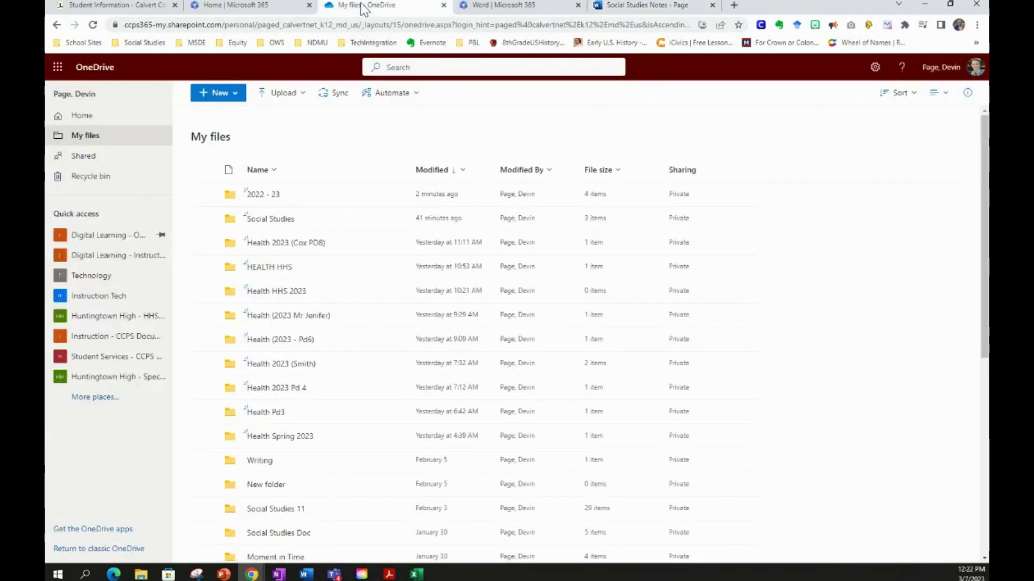
left_click(264, 196)
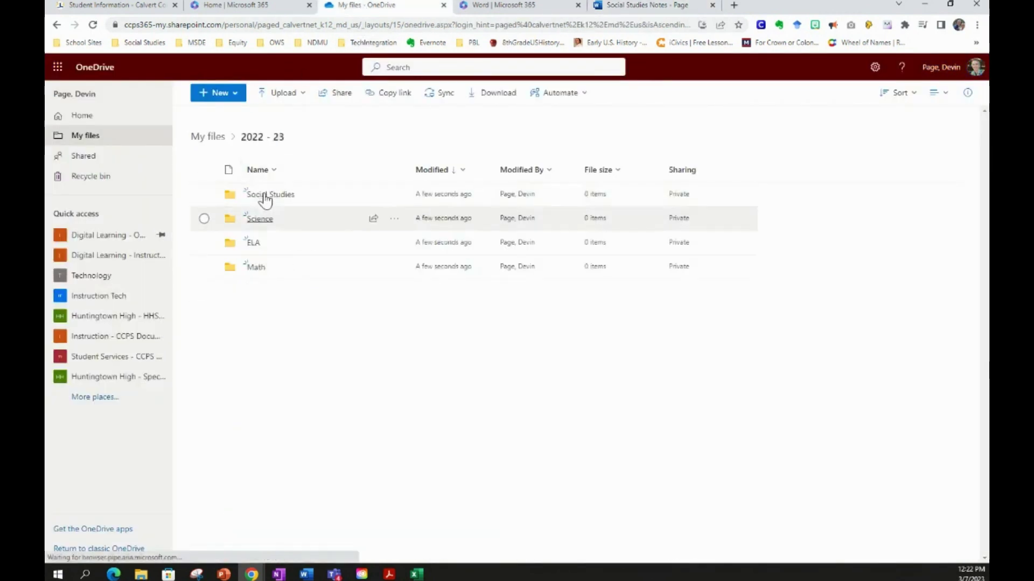
left_click(265, 196)
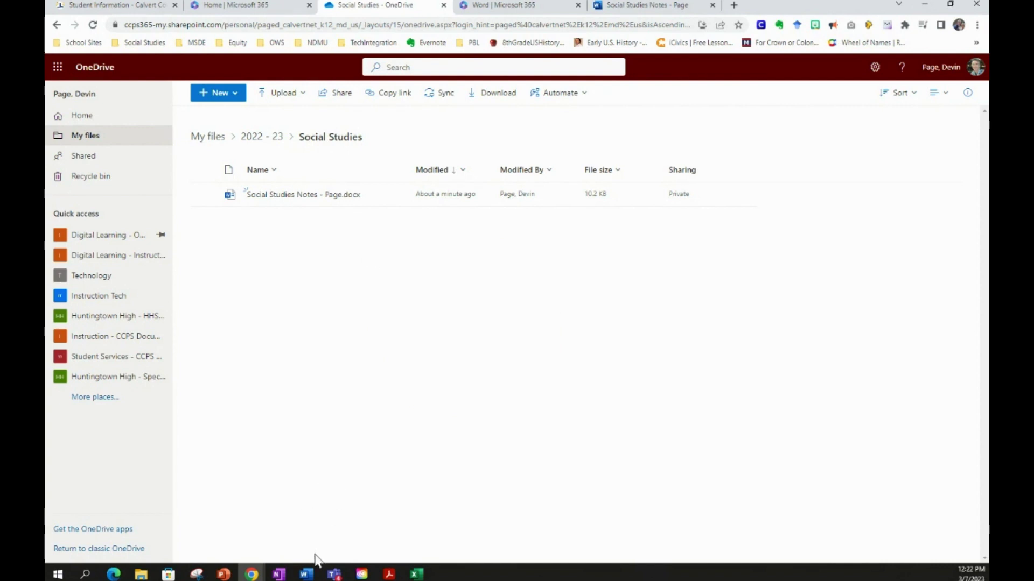
Start a blank desktop Word document and point Save As to OneDrive's 2022 - 23 › Science folder.
left_click(306, 575)
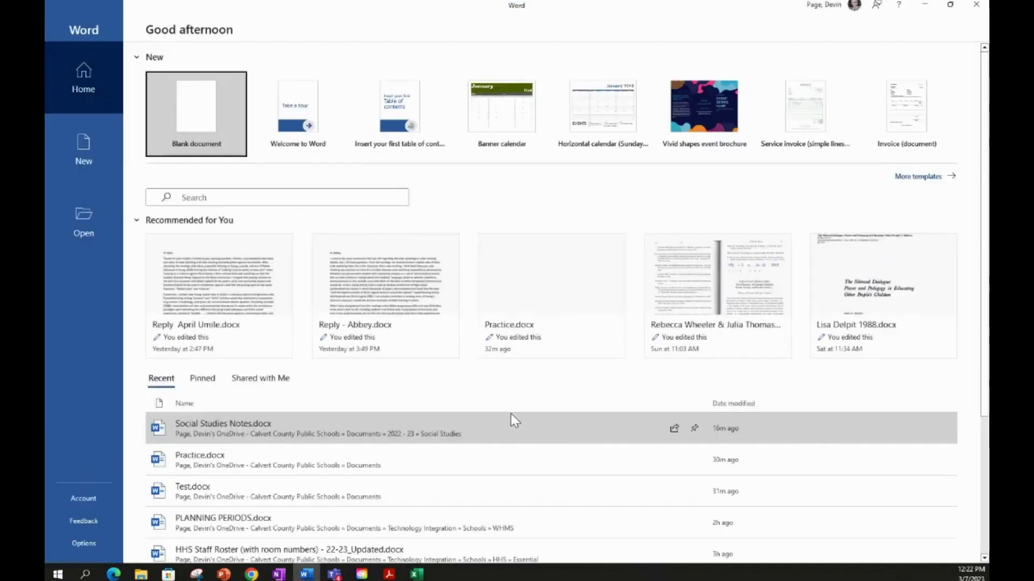
left_click(210, 111)
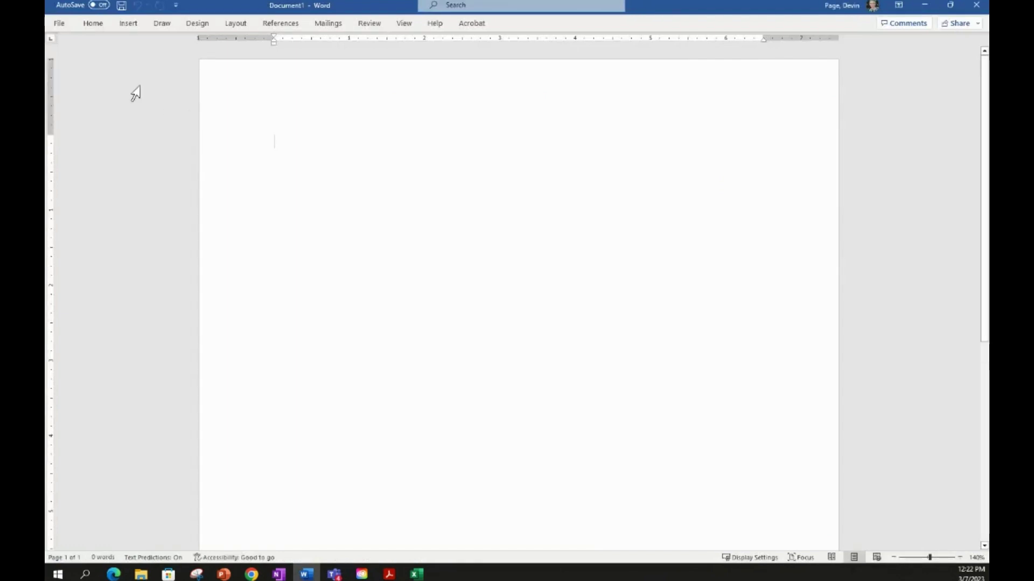
left_click(61, 23)
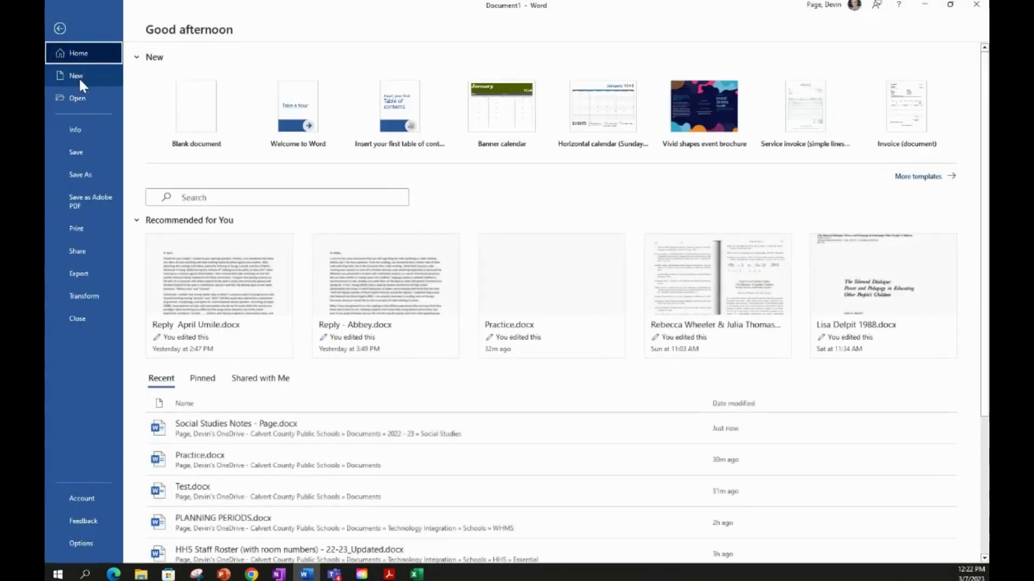
left_click(85, 171)
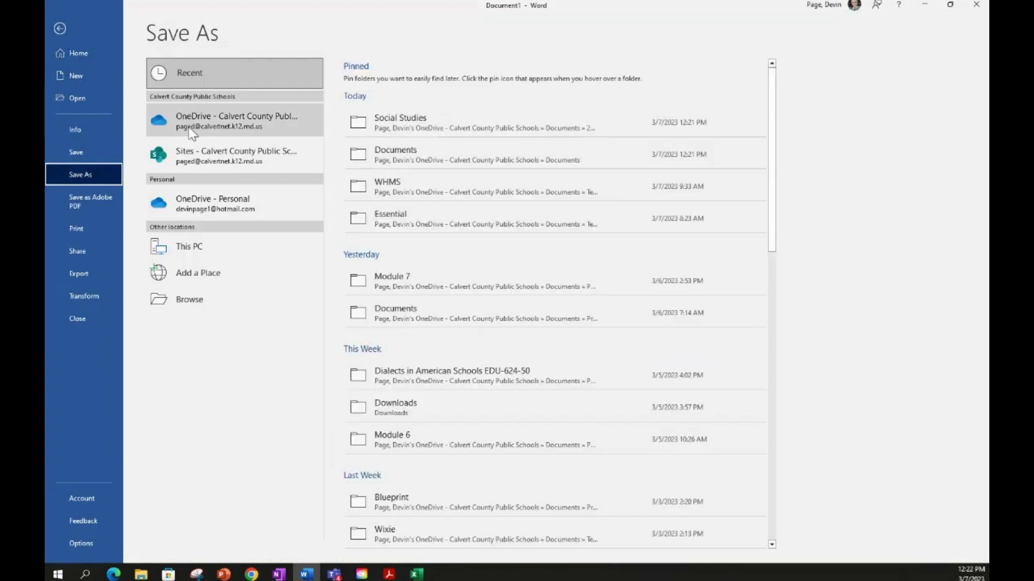
left_click(234, 128)
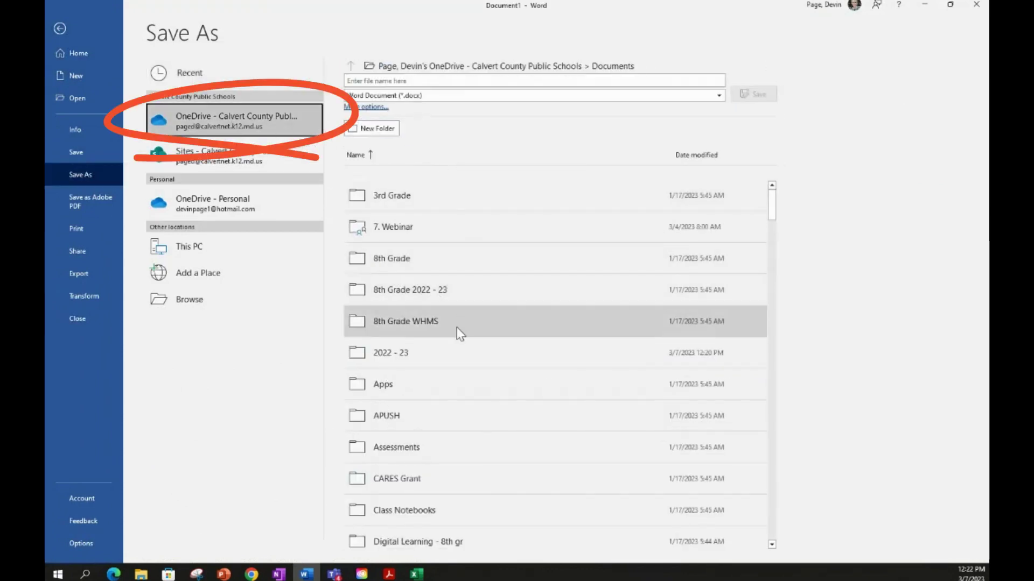
left_click(384, 353)
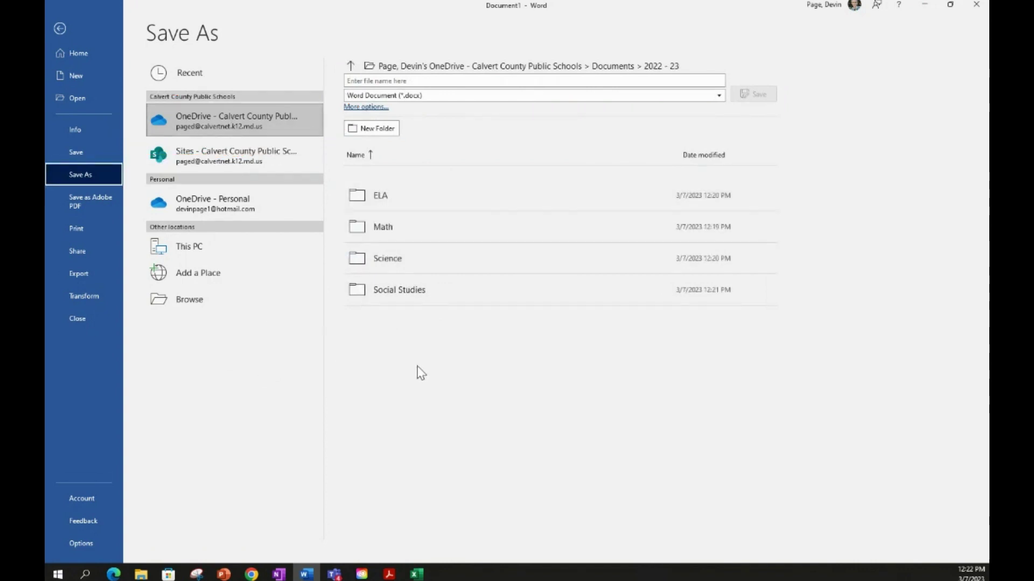
left_click(386, 256)
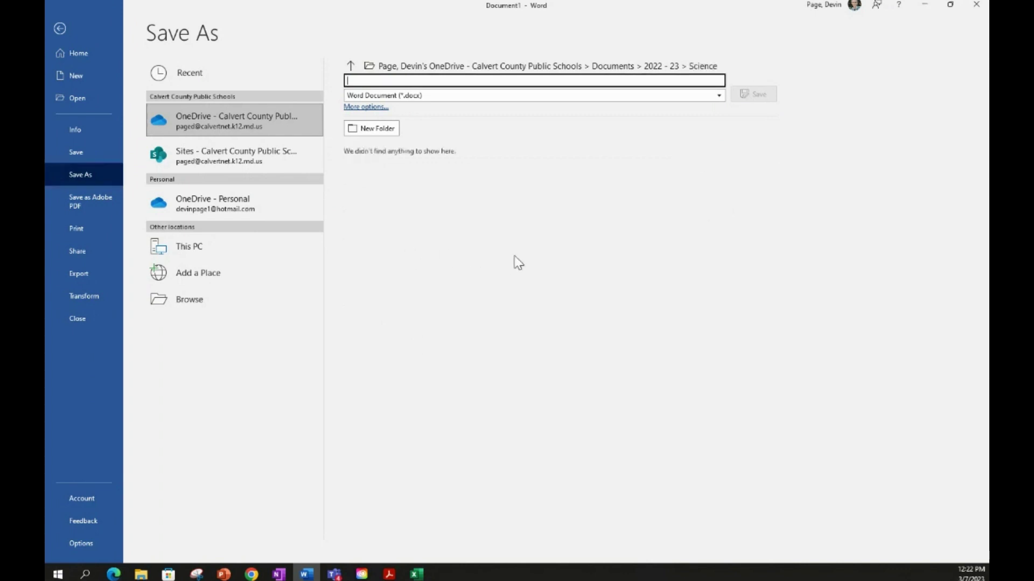
Save the document as 'Science Notes' in the Science folder and confirm its location from the title bar.
left_click(375, 80)
type("Science Notes")
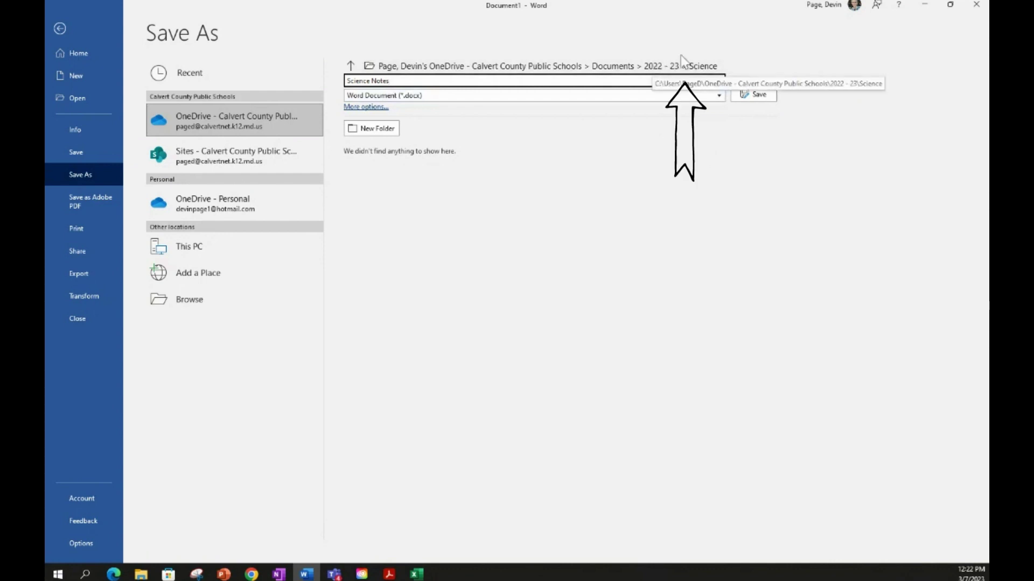
left_click(752, 95)
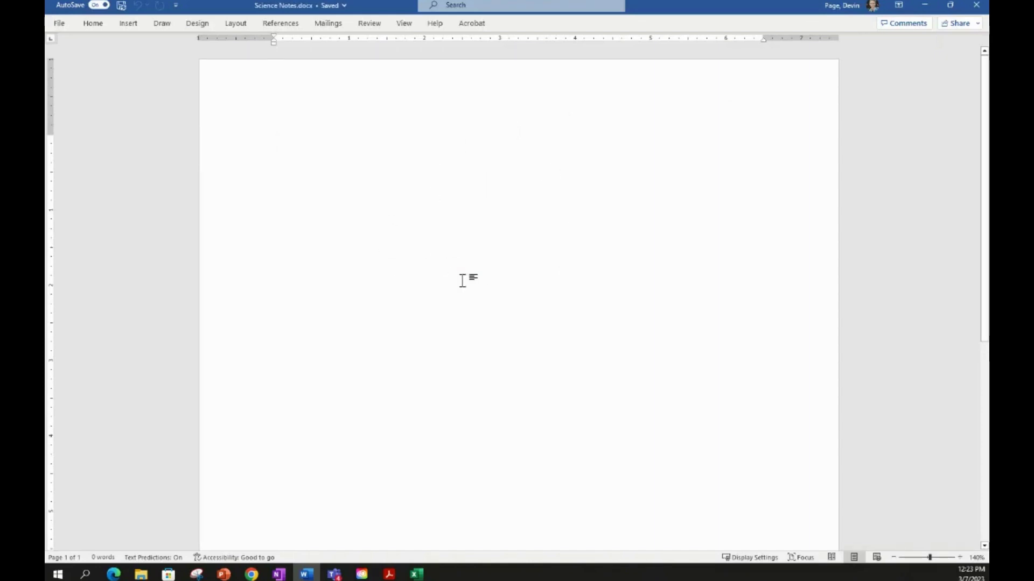
left_click(278, 7)
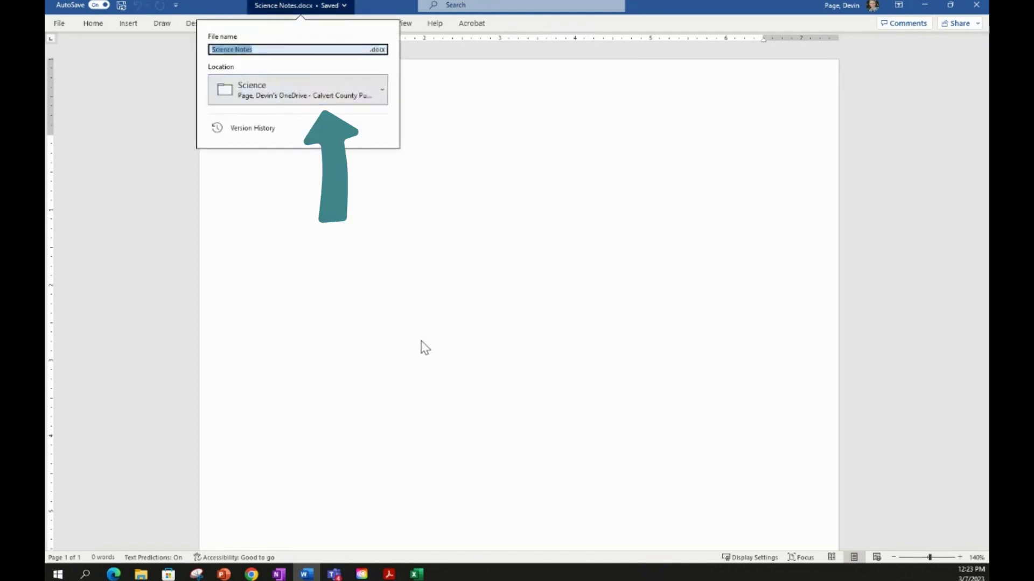
Back in the OneDrive browser window, confirm the 11.6 KB Science Notes.docx sits in 2022 - 23 › Science.
left_click(252, 574)
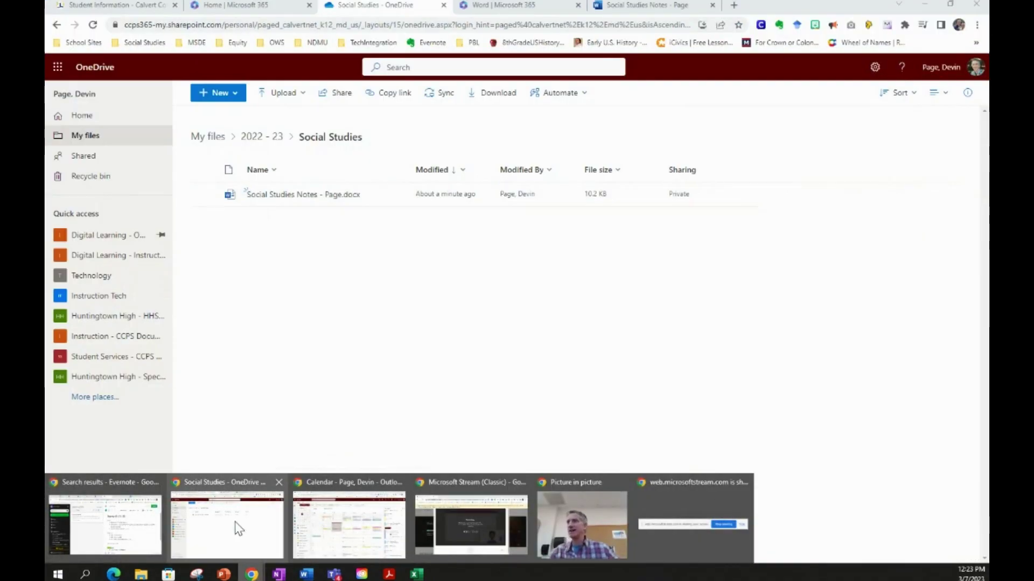
left_click(237, 528)
left_click(260, 139)
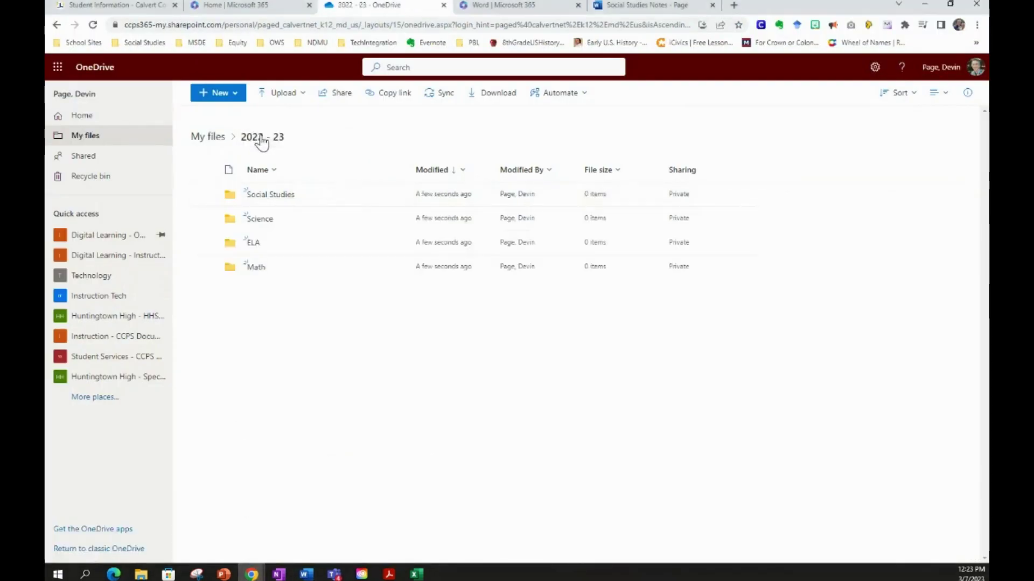
left_click(259, 220)
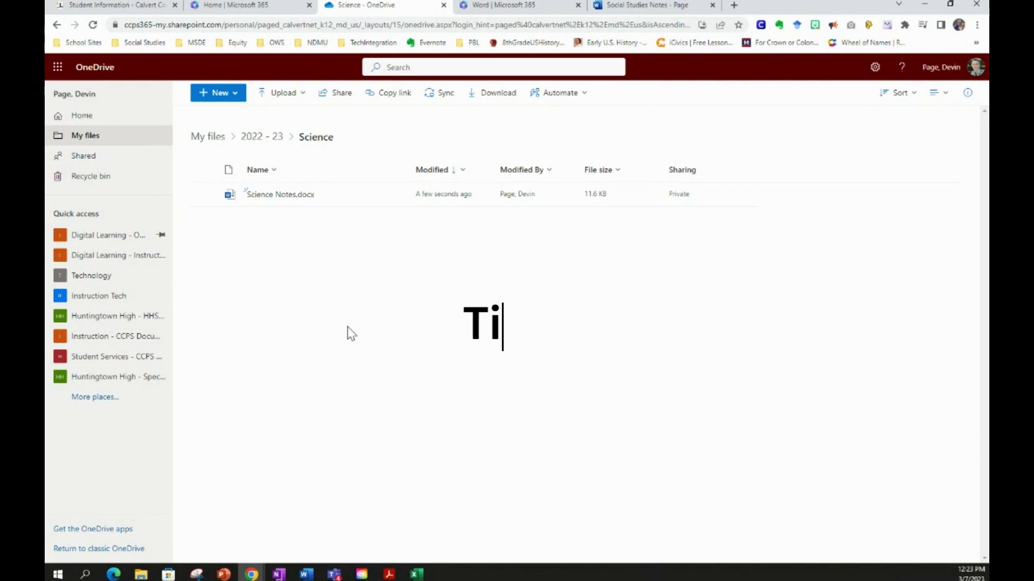
Return to the 2022 - 23 folder listing Social Studies, Science, ELA and Math.
left_click(263, 138)
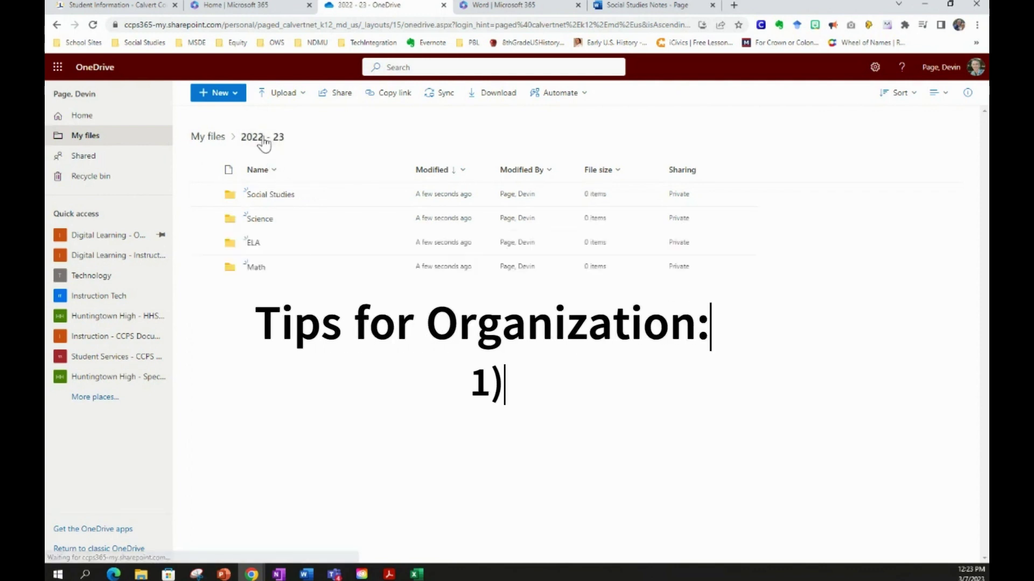